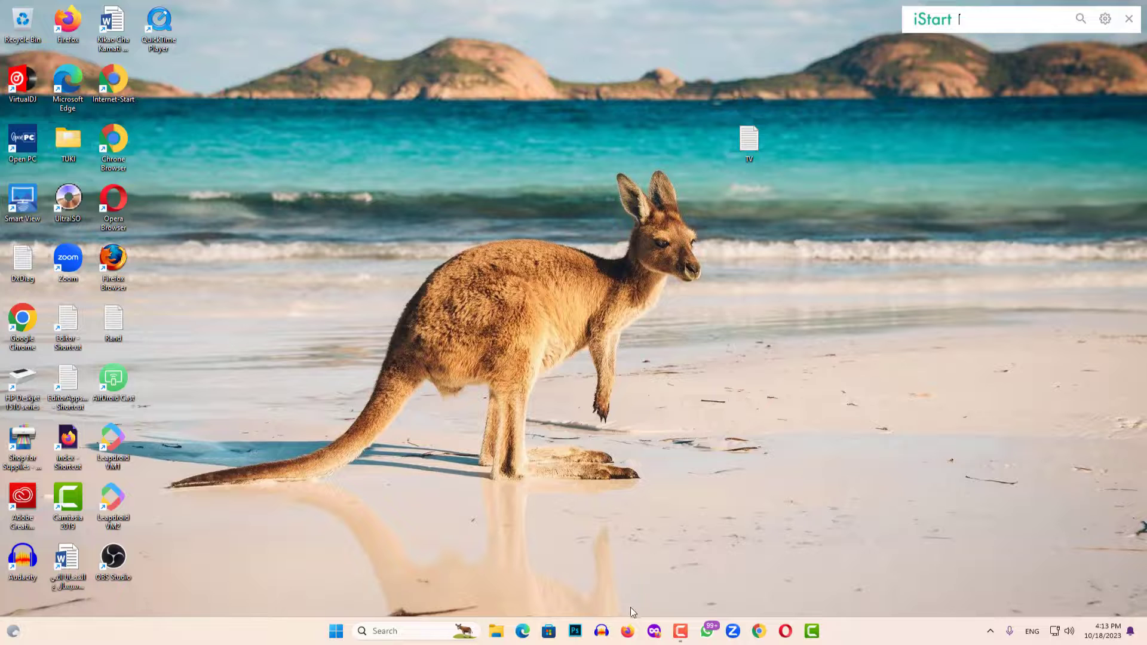
Step: Open Firefox and search the web for "obs dow"
{"action": "left_click", "coordinate": [628, 627]}
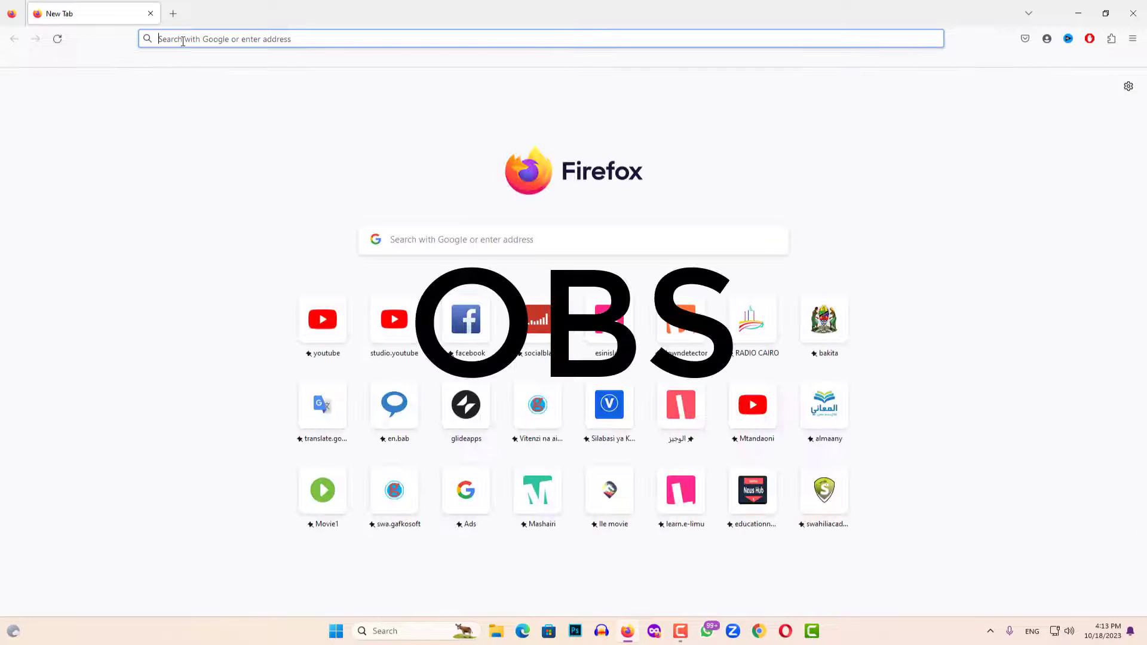
{"action": "type", "text": "ob"}
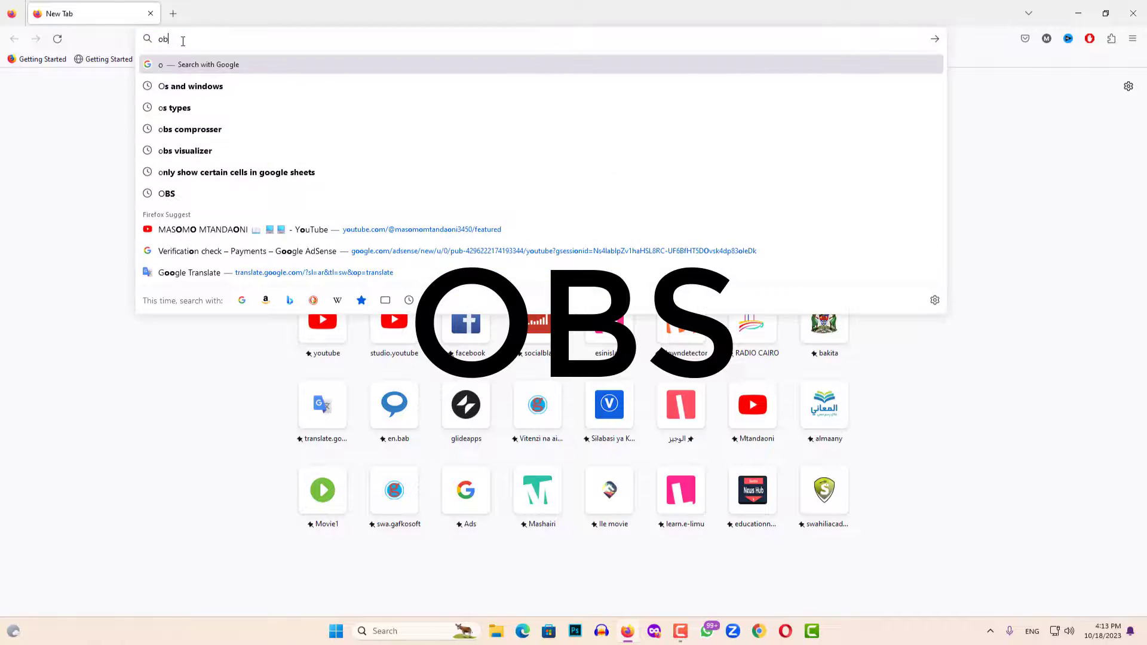
{"action": "type", "text": "s"}
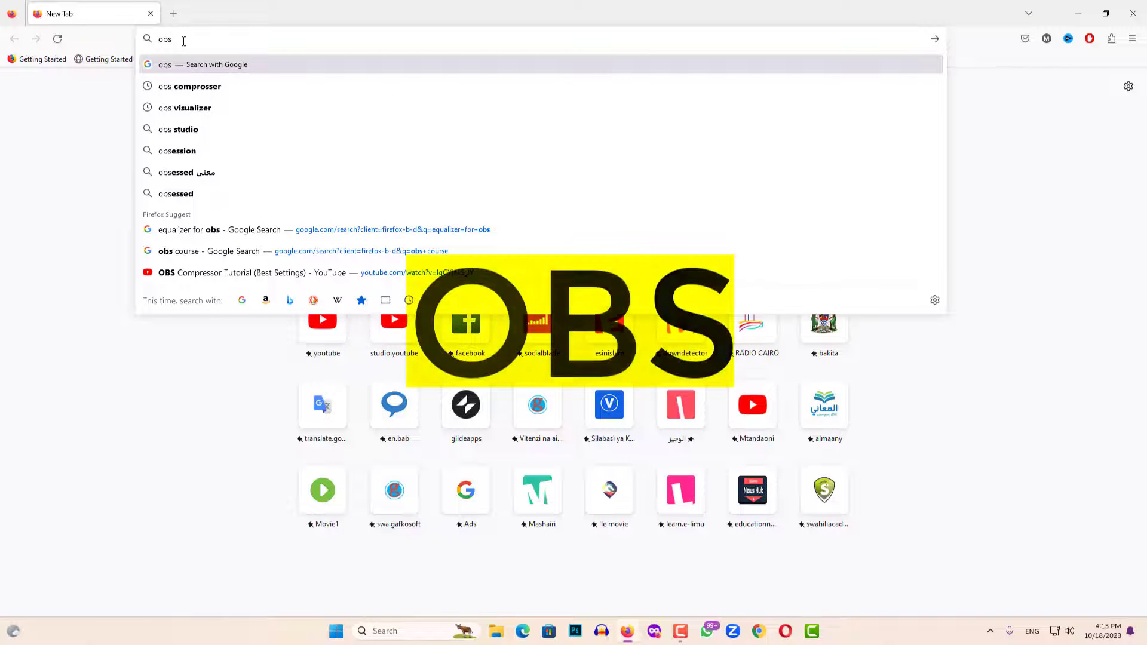
{"action": "type", "text": " dow"}
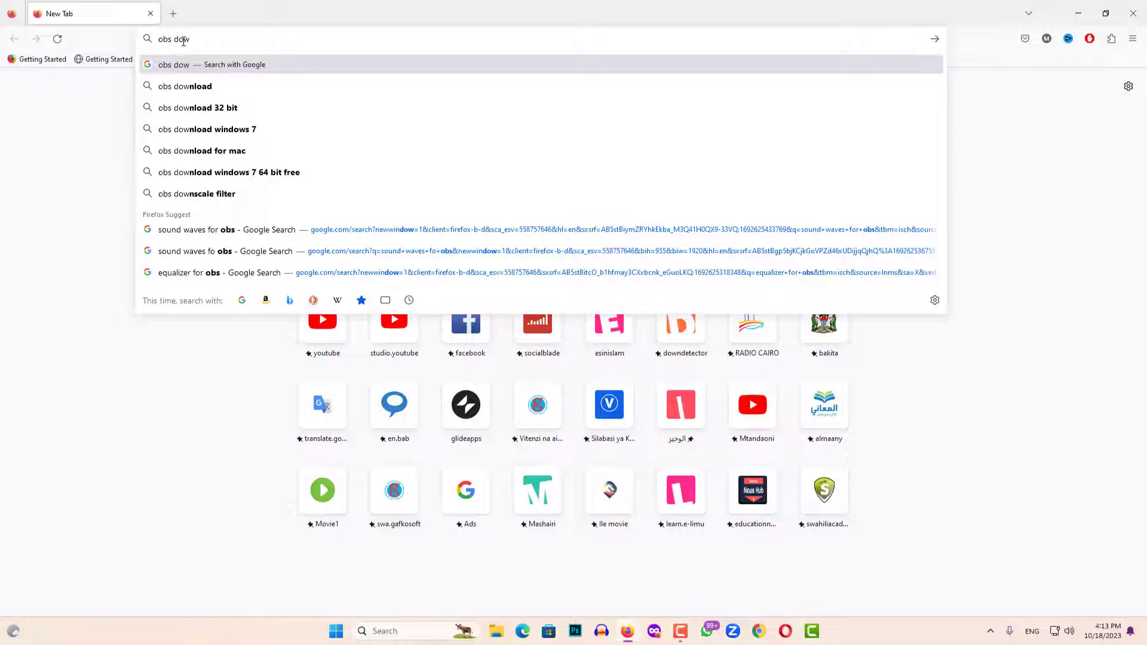
{"action": "key", "text": "Return"}
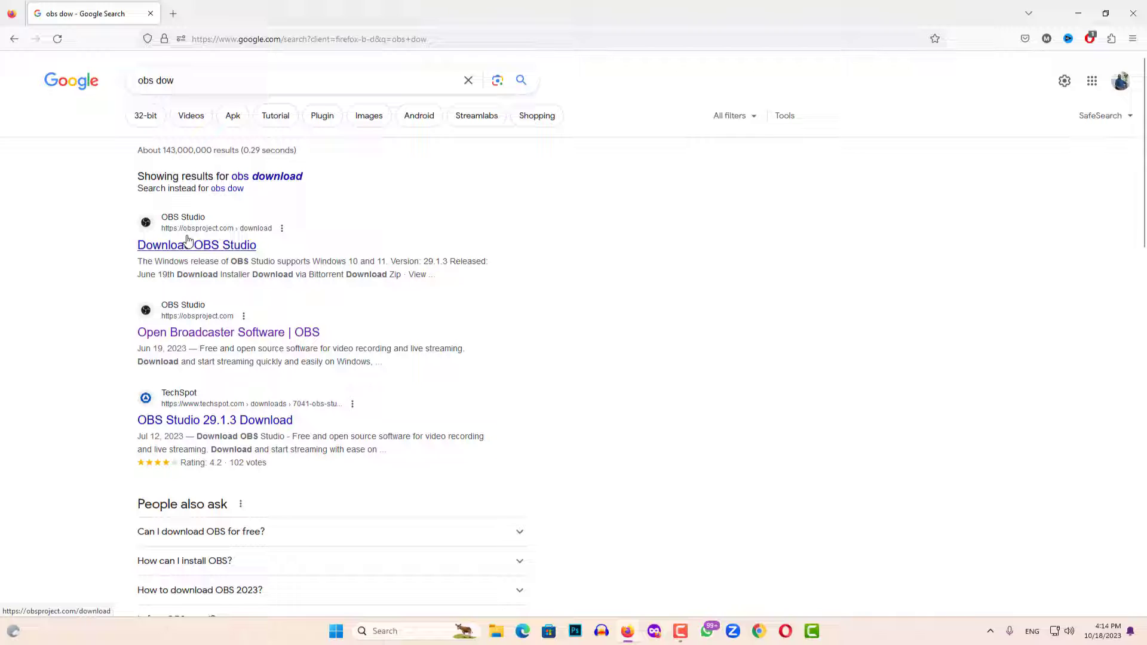
Step: Open the official Download OBS Studio search result in a new tab and switch to it
{"action": "right_click", "coordinate": [222, 248]}
{"action": "left_click", "coordinate": [251, 257]}
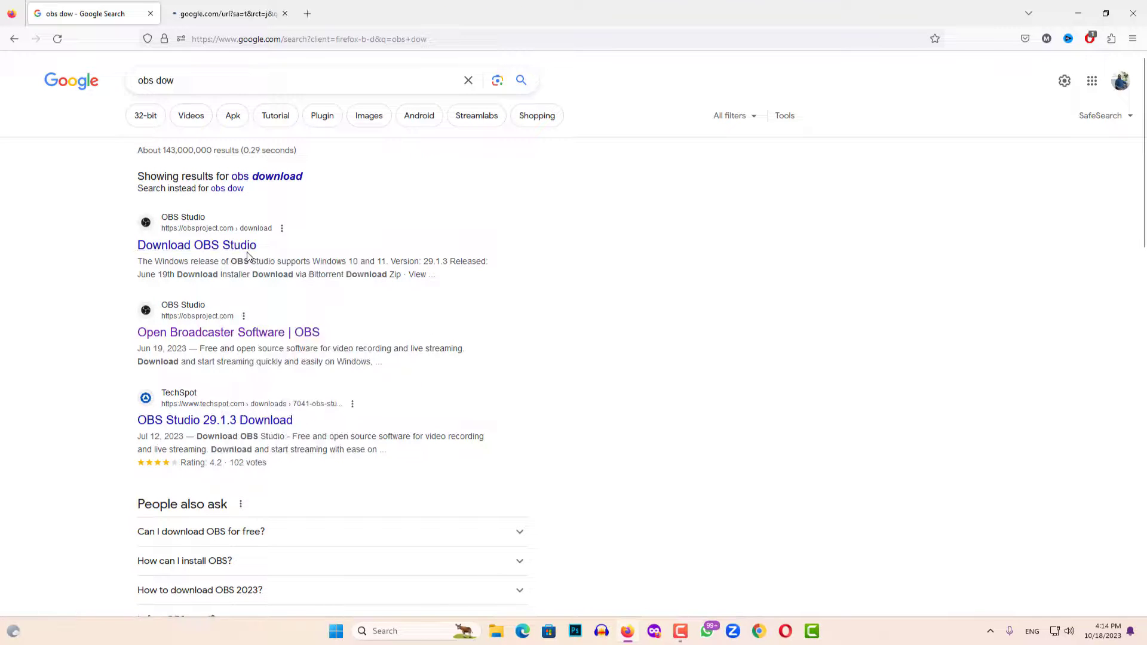
{"action": "left_click", "coordinate": [224, 18]}
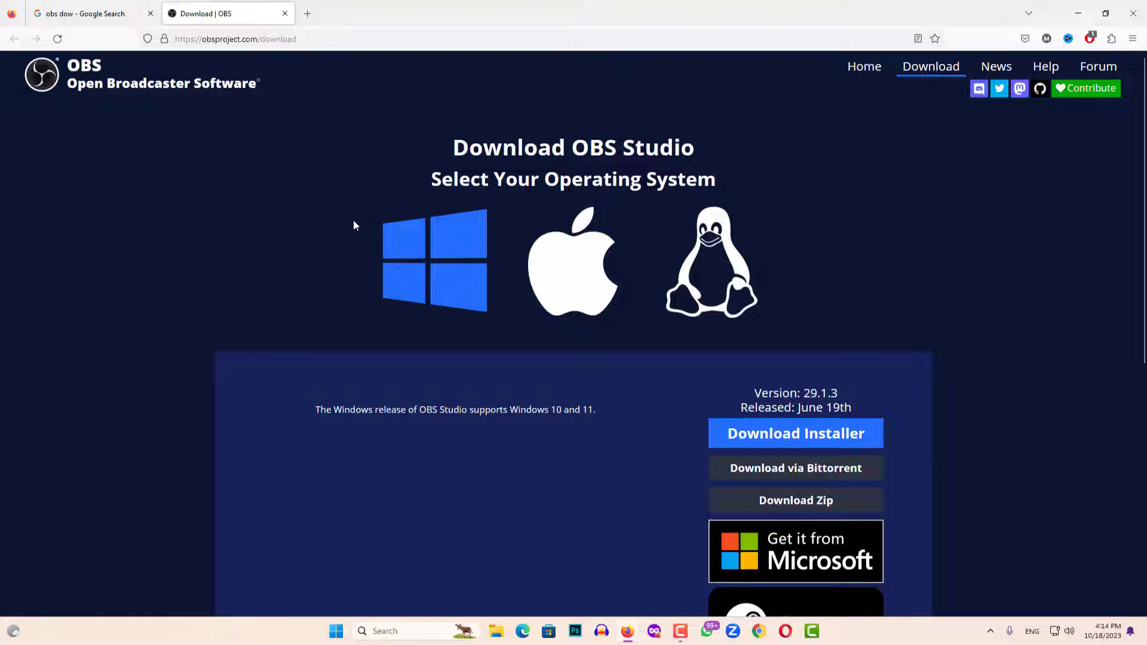
Step: Download the Windows installer of OBS Studio and dismiss the download notice and the file window
{"action": "scroll", "coordinate": [353, 225], "scroll_direction": "down", "scroll_amount": 2}
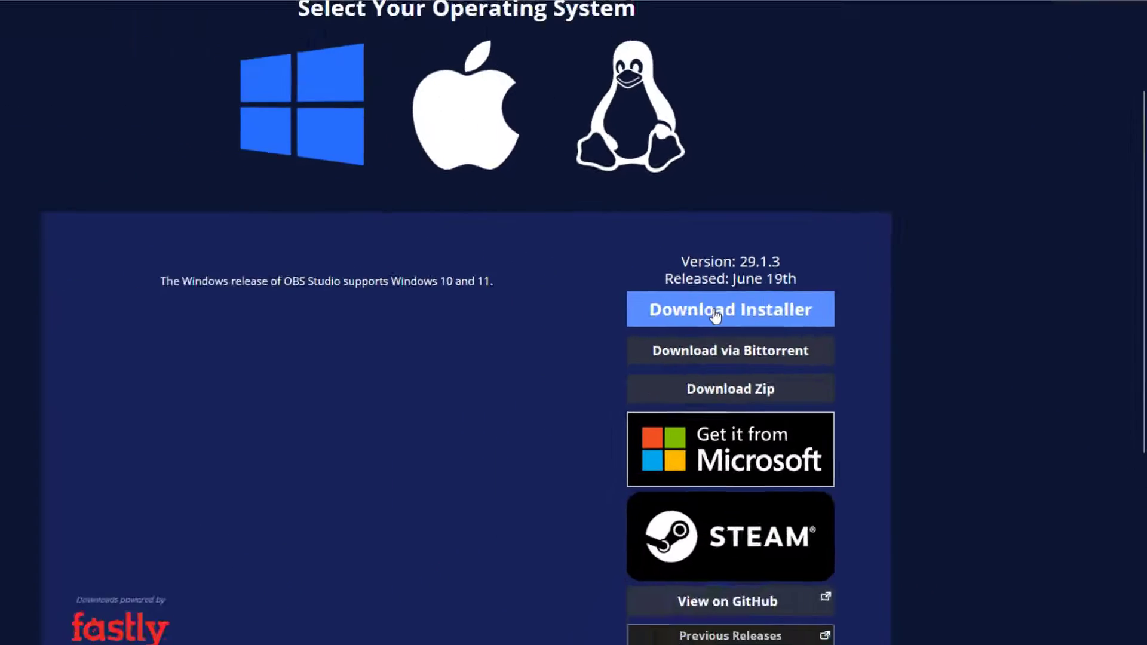
{"action": "left_click", "coordinate": [715, 315]}
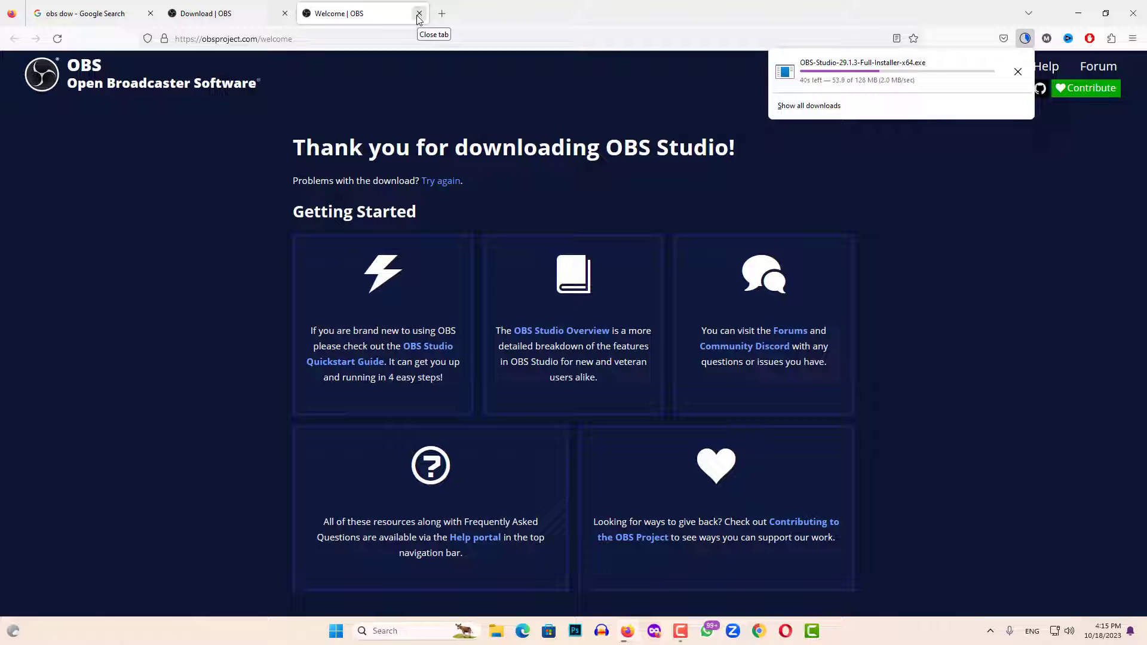
{"action": "left_click", "coordinate": [1018, 72]}
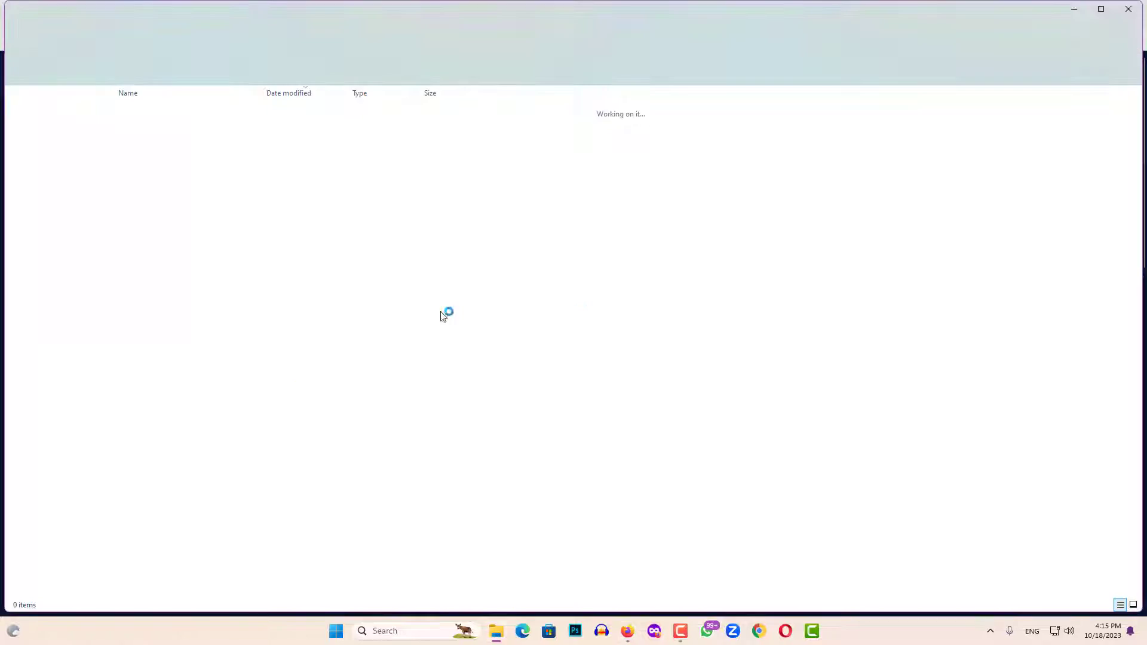
{"action": "left_click", "coordinate": [1133, 10]}
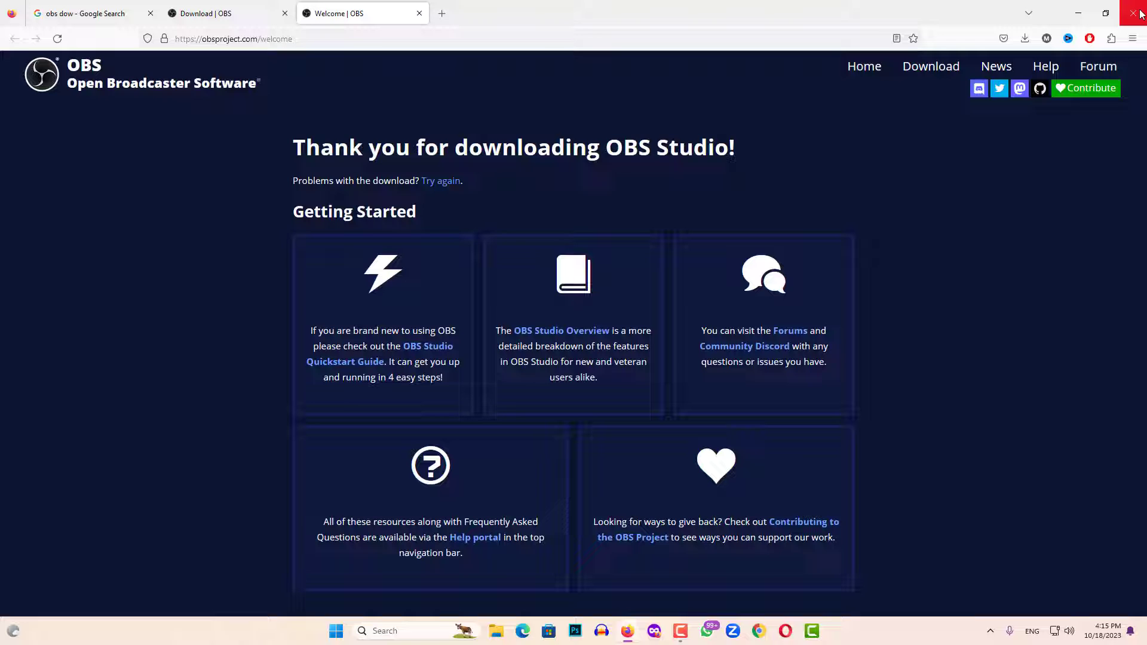
Step: Minimise the browser and launch OBS Studio from the desktop
{"action": "left_click", "coordinate": [1071, 17]}
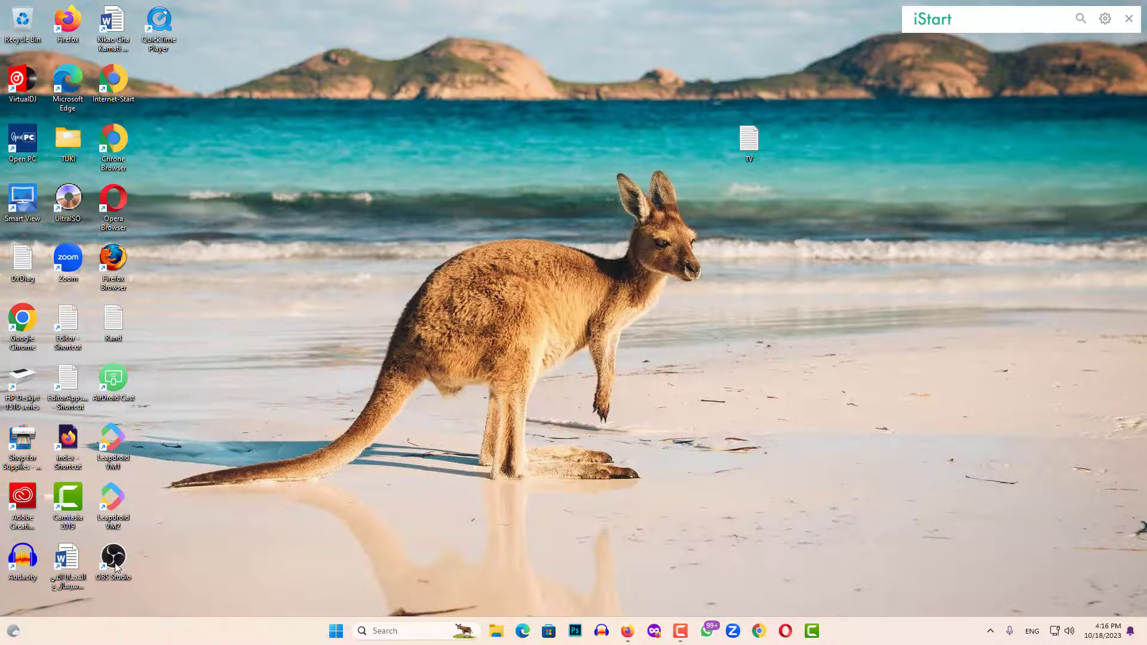
{"action": "double_click", "coordinate": [114, 561]}
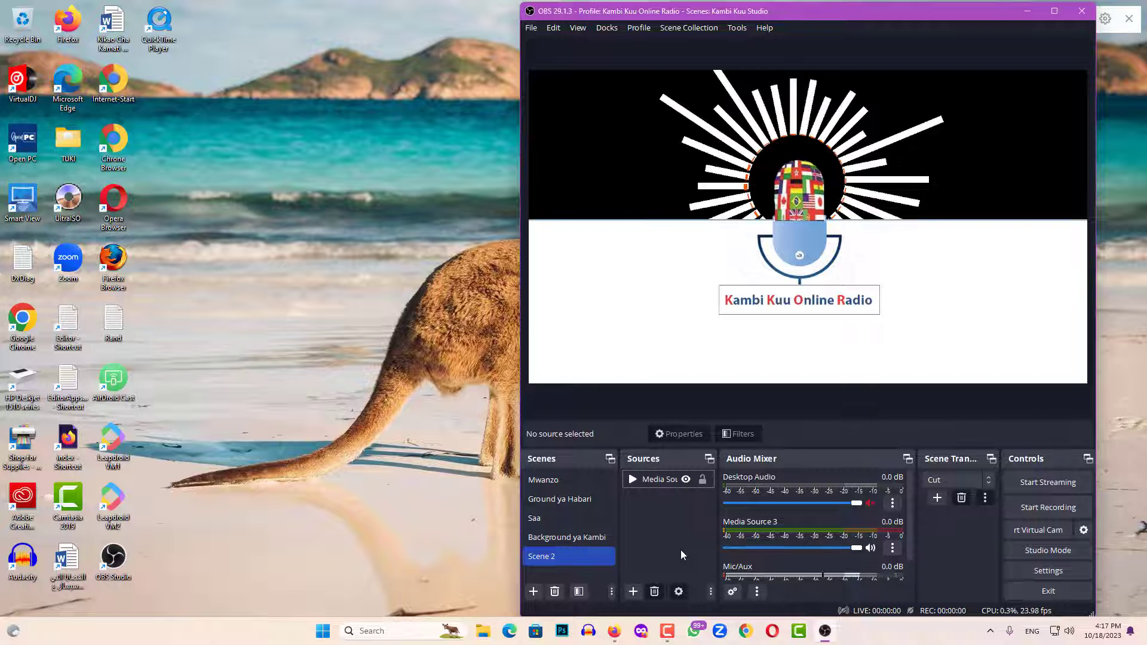
Step: Open the Facebook shortcut in a new Firefox tab, then return to OBS Studio
{"action": "left_click", "coordinate": [614, 631]}
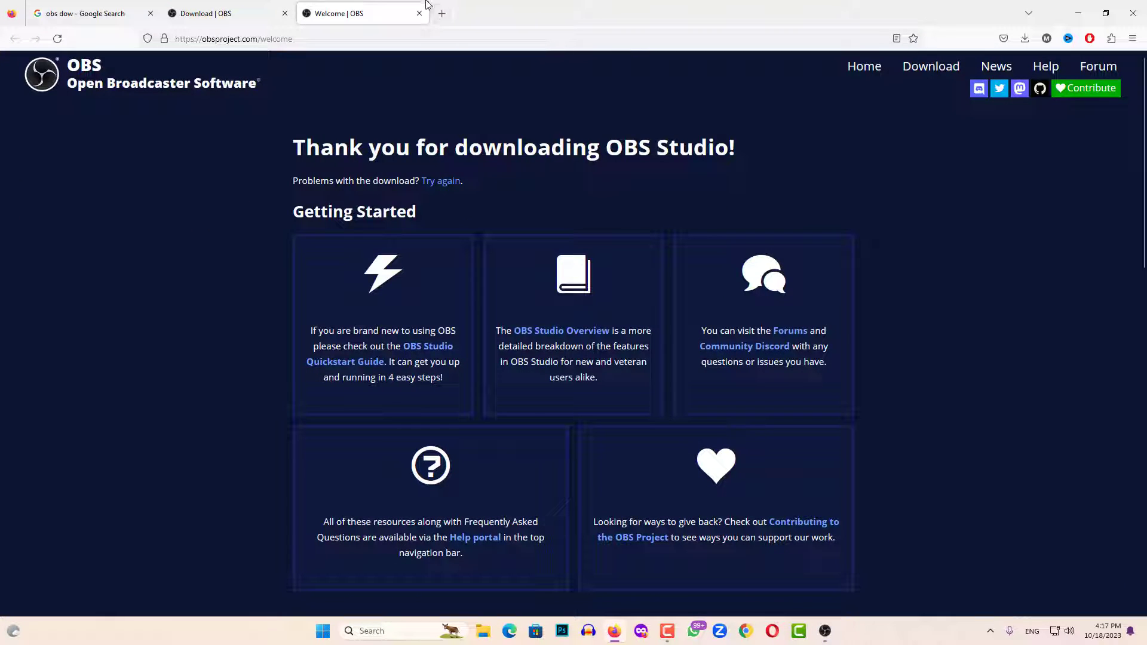
{"action": "left_click", "coordinate": [441, 14]}
{"action": "left_click", "coordinate": [464, 316]}
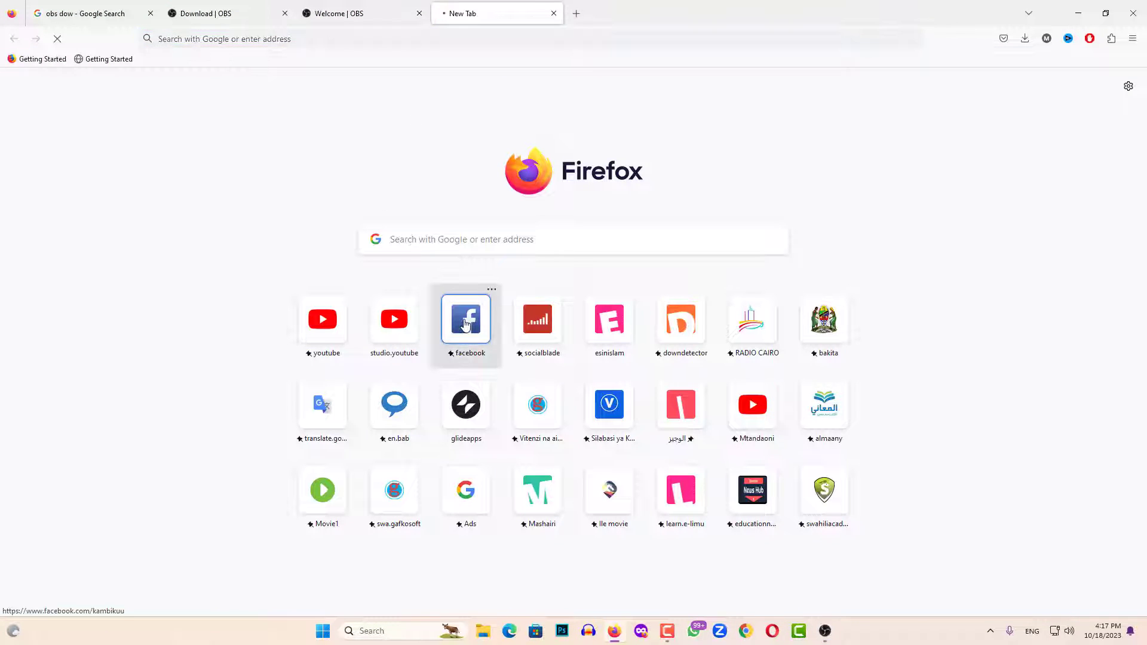
{"action": "left_click", "coordinate": [1082, 10]}
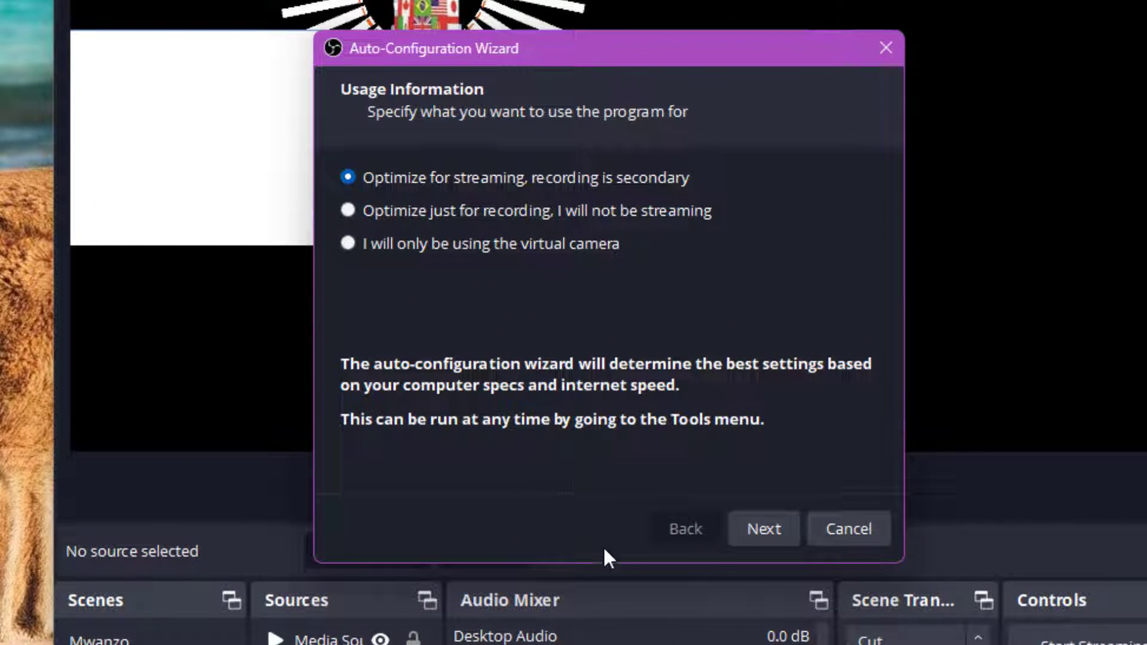
Step: Cancel the Auto-Configuration Wizard and add a new scene with the suggested name Scene 3
{"action": "left_click", "coordinate": [851, 531]}
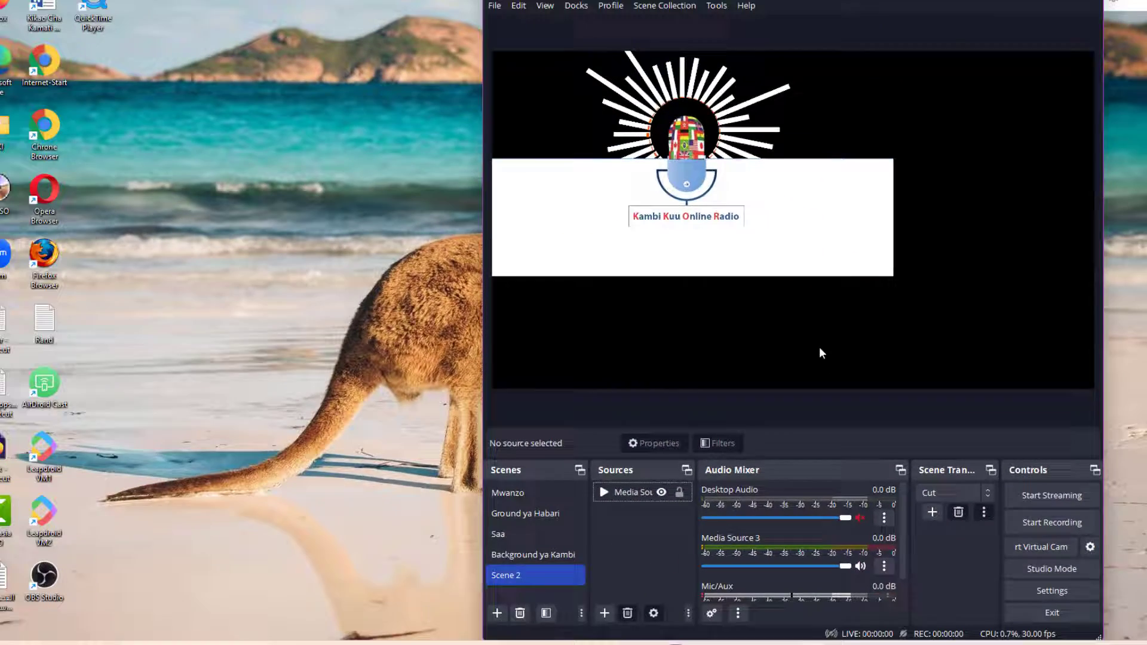
{"action": "left_click", "coordinate": [509, 494]}
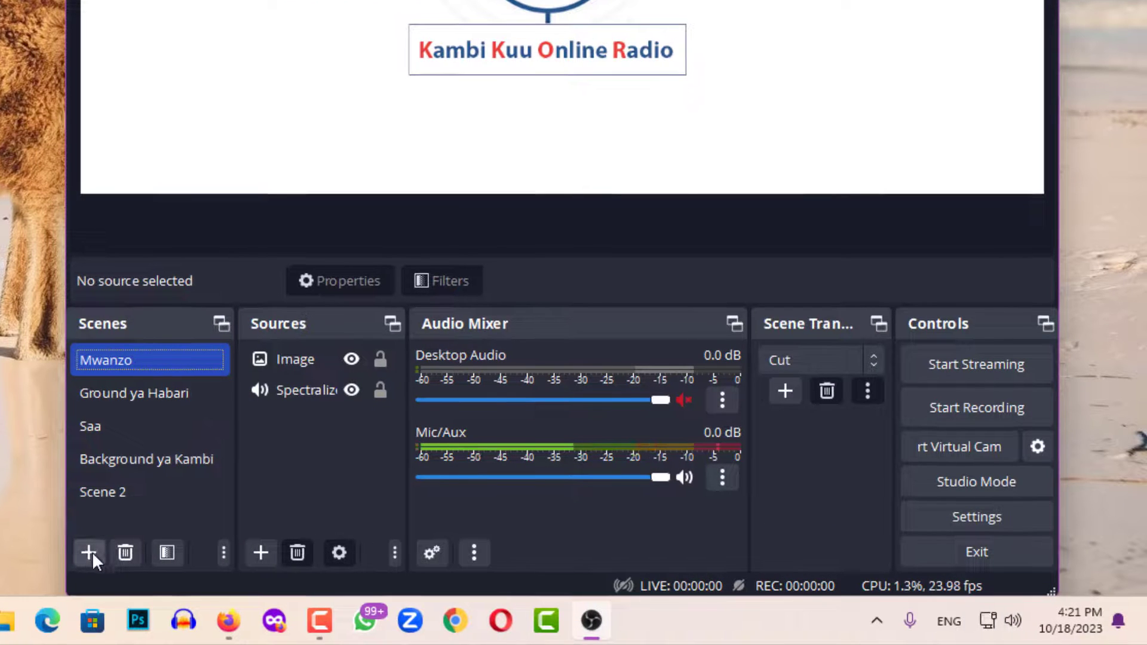
{"action": "left_click", "coordinate": [90, 551]}
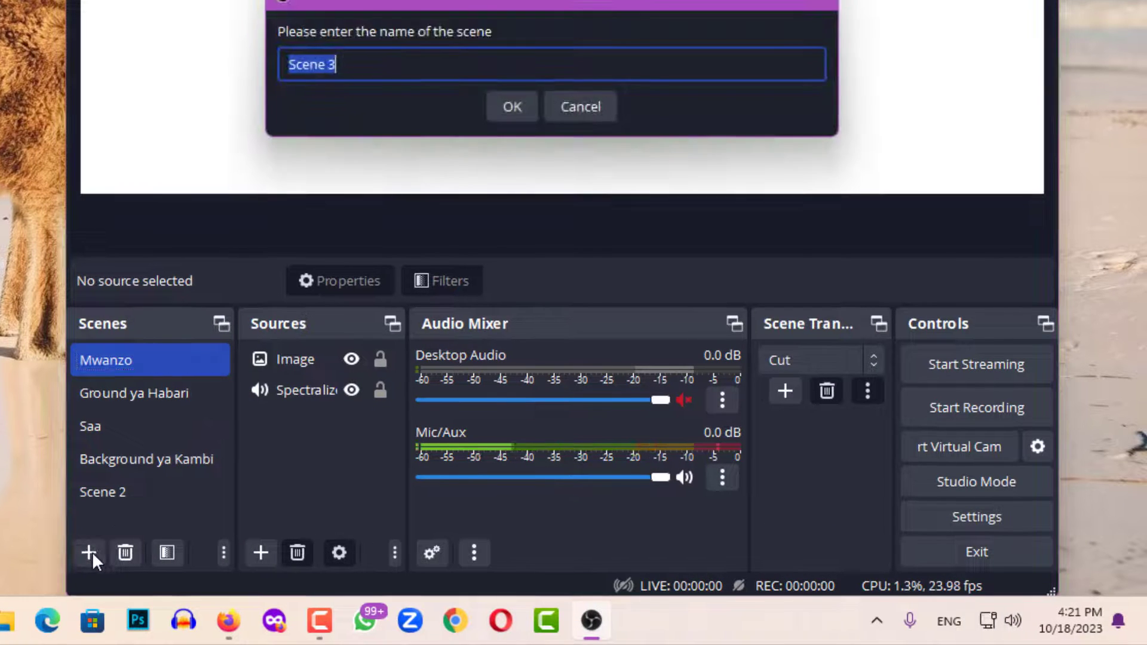
{"action": "left_click", "coordinate": [512, 106]}
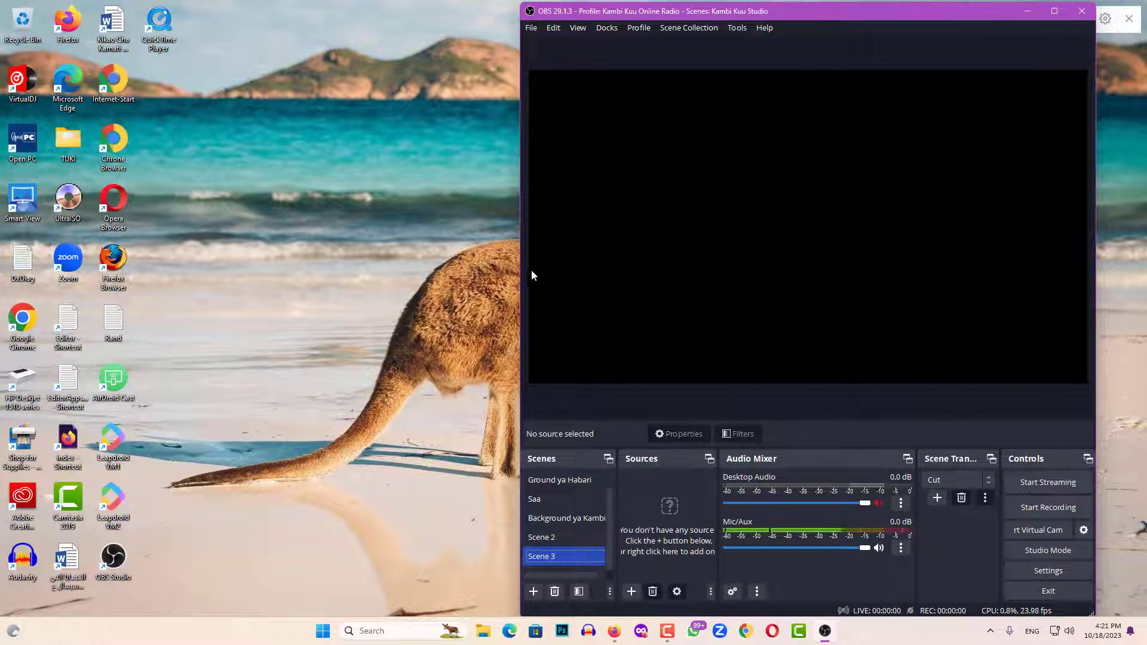
Step: Widen the OBS window and review the sources and previews of the Ground ya Habari, Saa and Background ya Kambi scenes
{"action": "left_click_drag", "start_coordinate": [521, 277], "coordinate": [263, 286]}
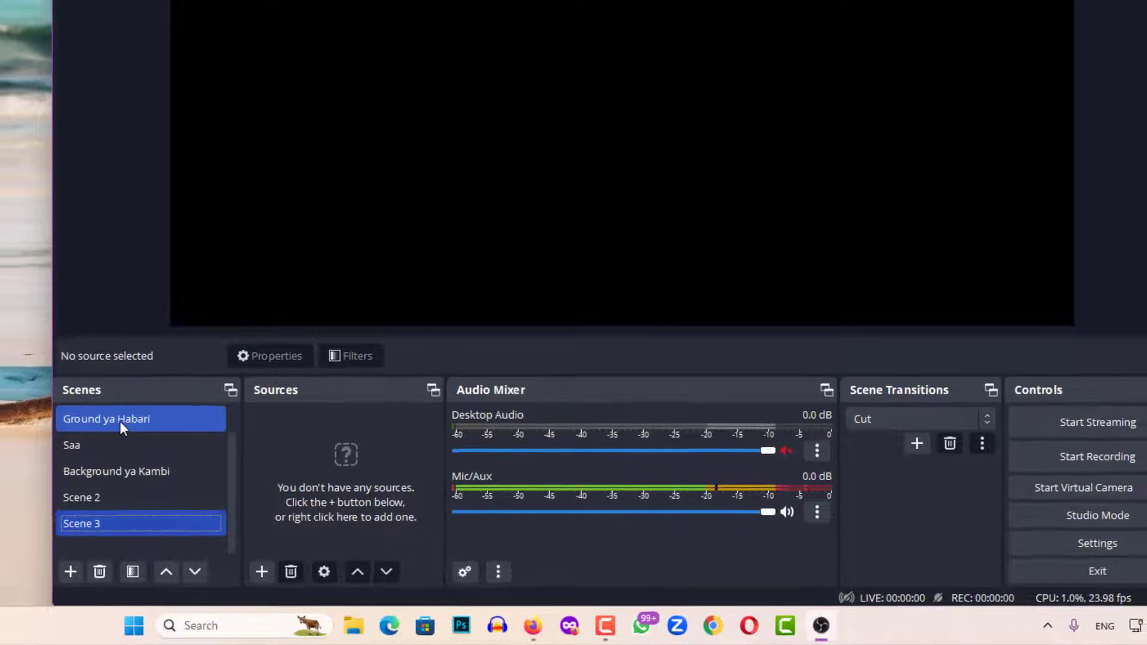
{"action": "left_click", "coordinate": [107, 414]}
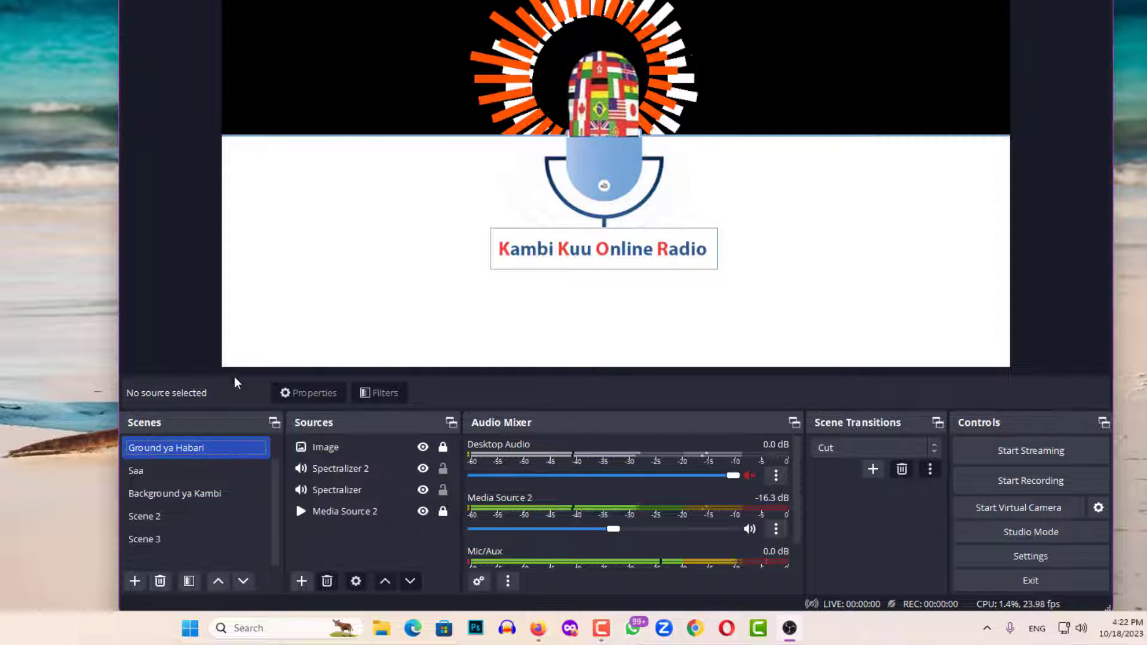
{"action": "left_click", "coordinate": [174, 470]}
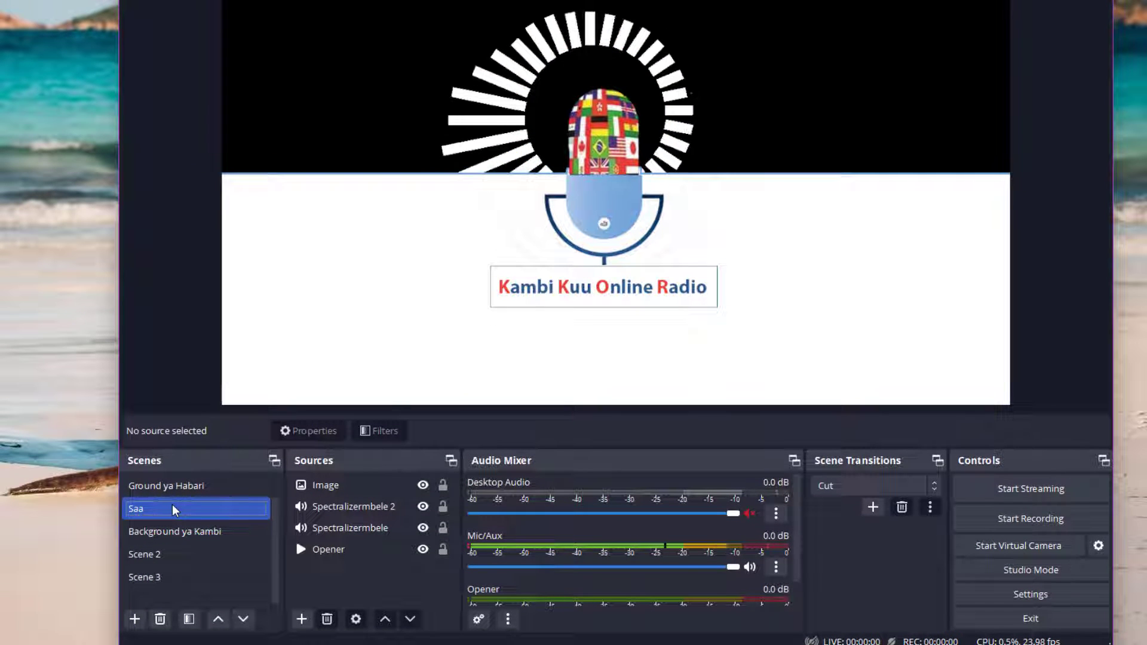
{"action": "left_click", "coordinate": [153, 531]}
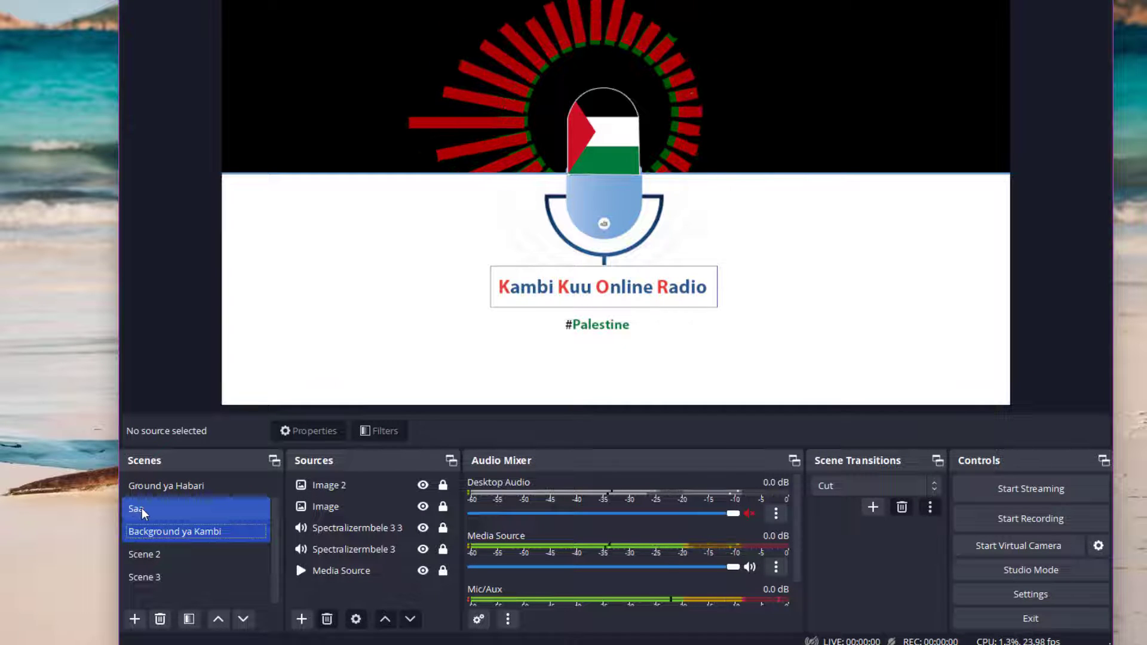
{"action": "left_click", "coordinate": [141, 509]}
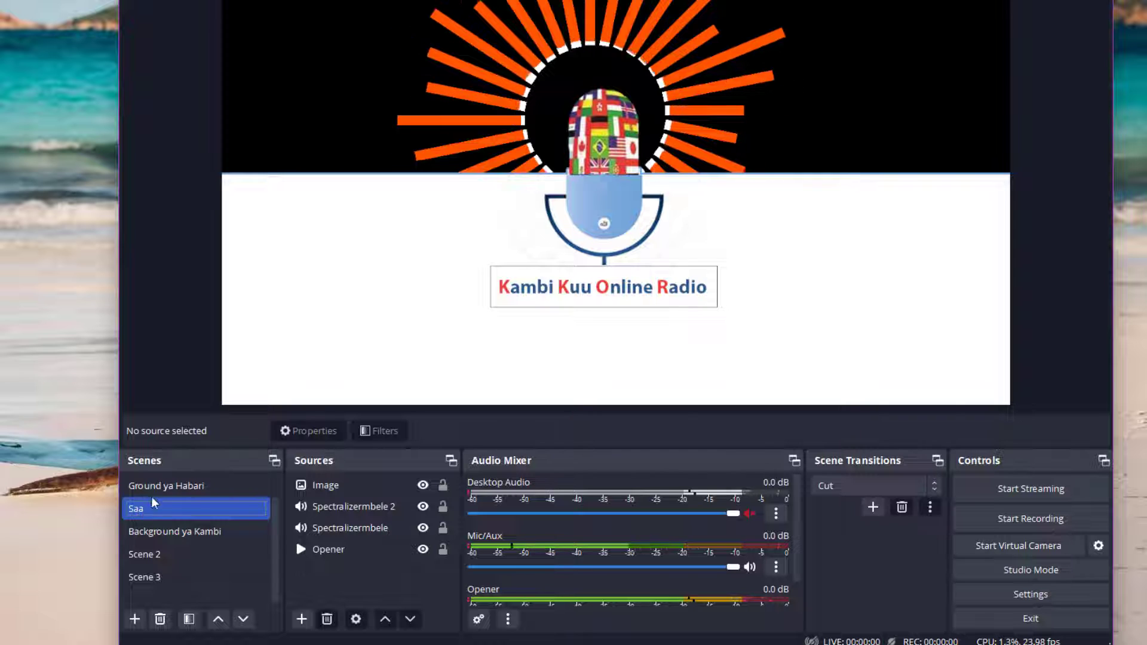
{"action": "left_click", "coordinate": [156, 484]}
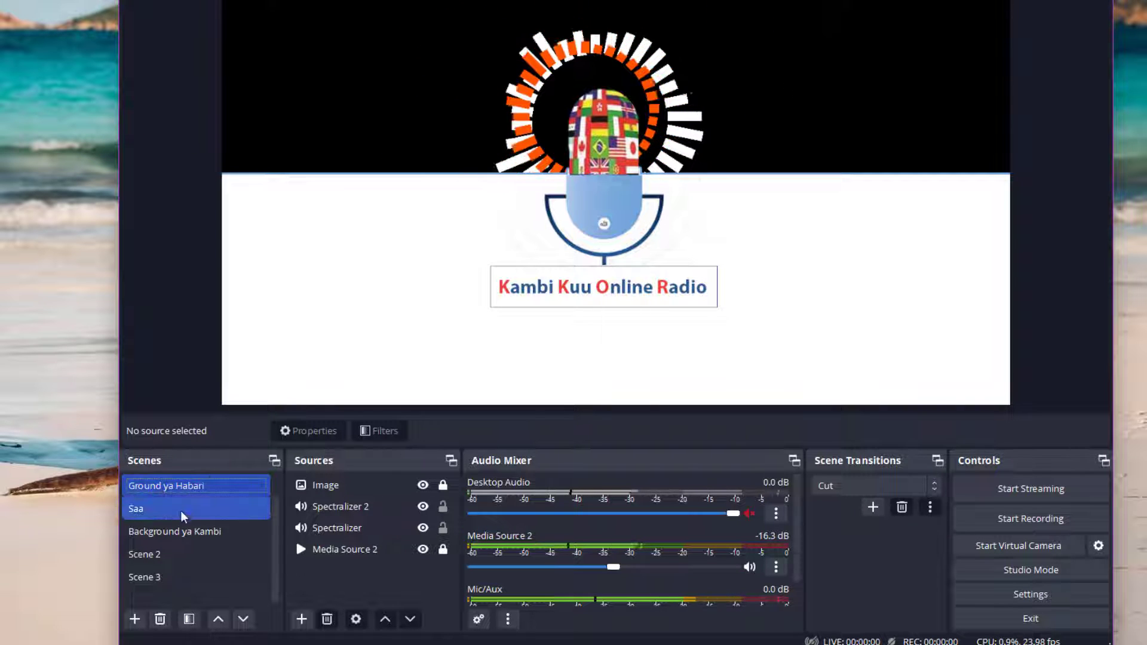
{"action": "left_click", "coordinate": [176, 532]}
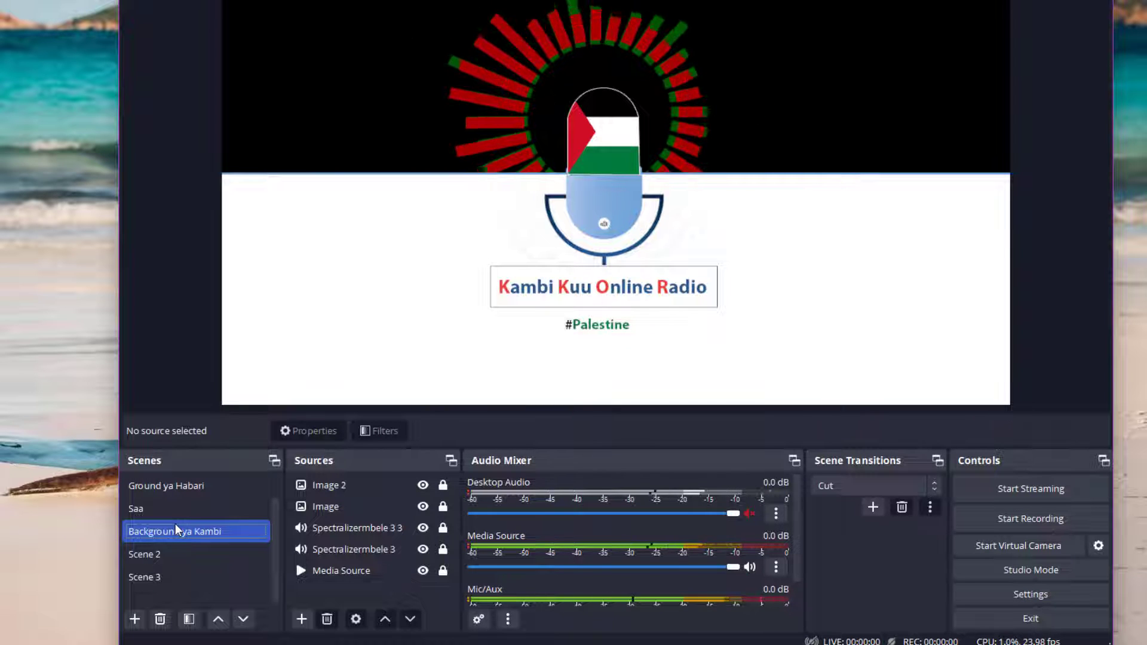
{"action": "left_click", "coordinate": [156, 493]}
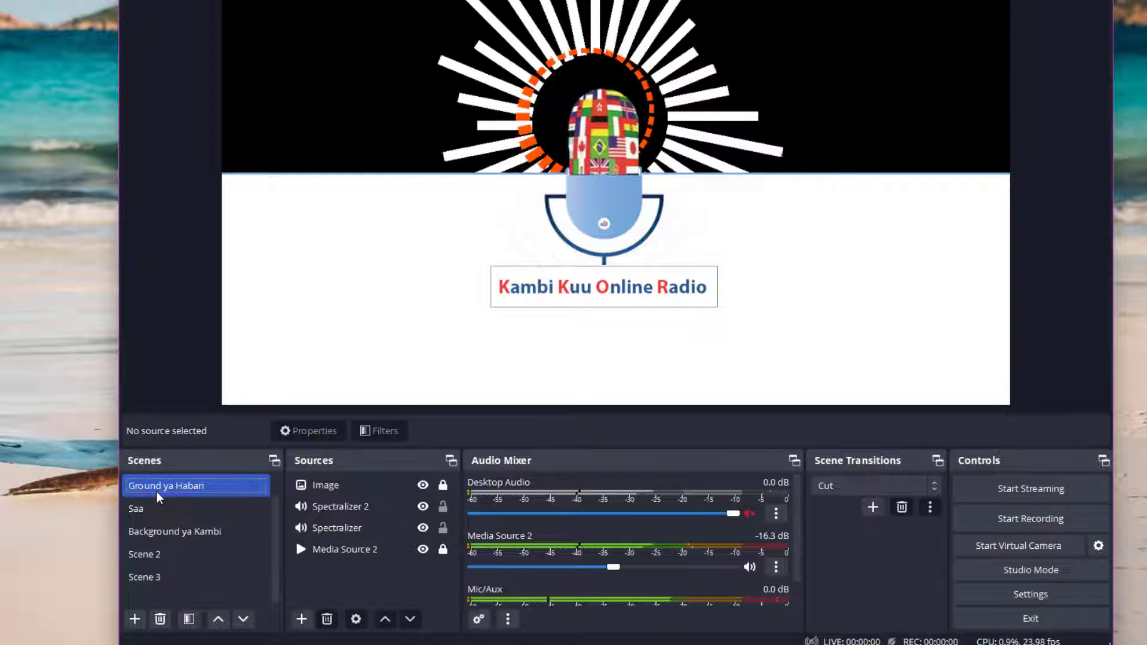
{"action": "left_click_drag", "start_coordinate": [156, 492], "coordinate": [167, 532]}
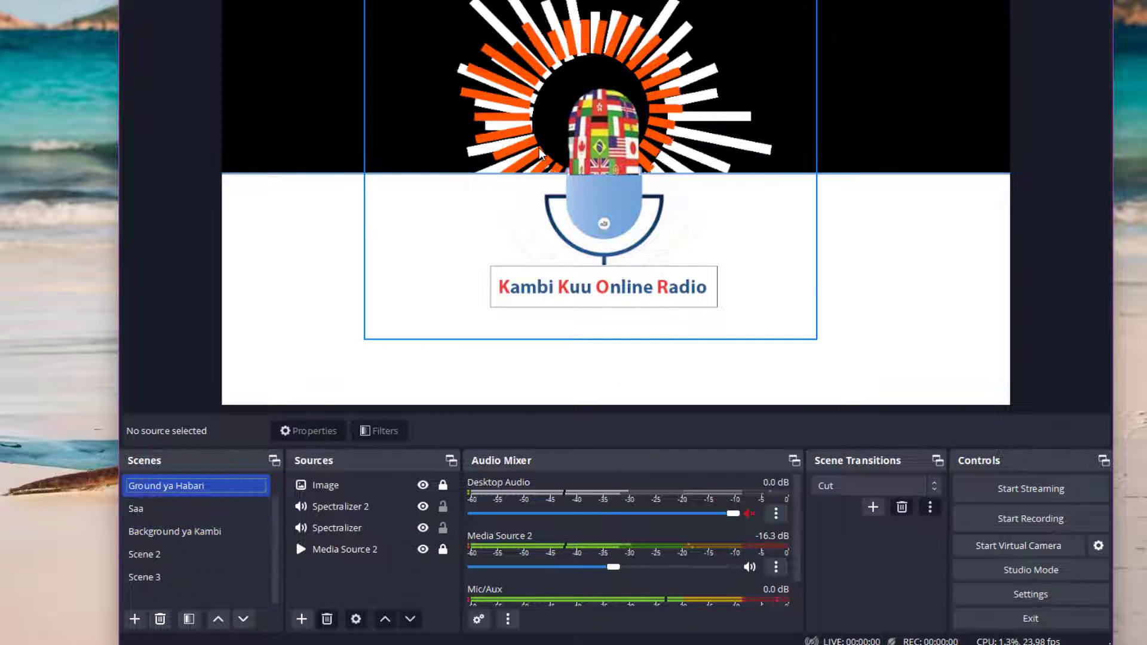
{"action": "left_click", "coordinate": [154, 510]}
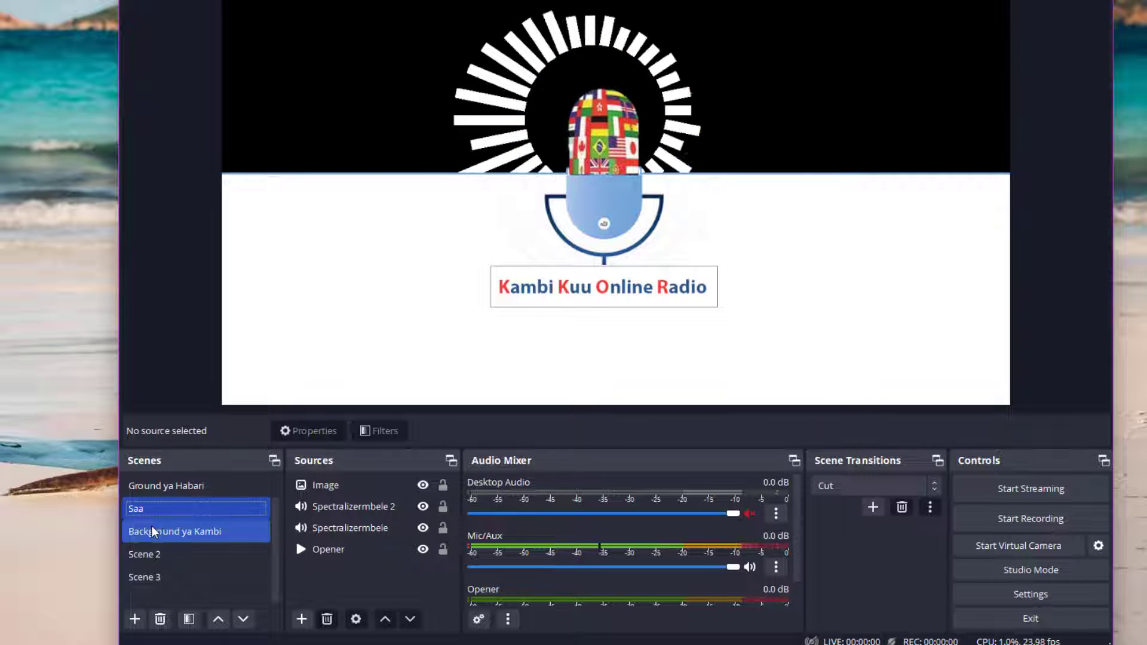
{"action": "left_click", "coordinate": [152, 531]}
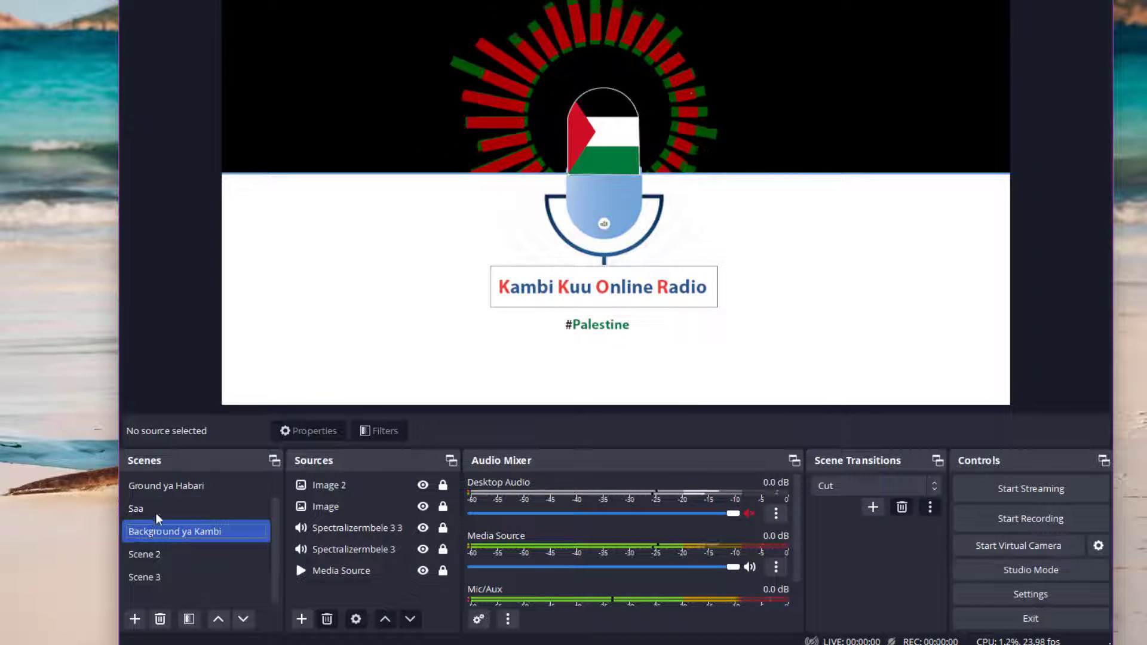
Step: Select Scene 3 and show the source types that can be added to it
{"action": "left_click", "coordinate": [164, 575]}
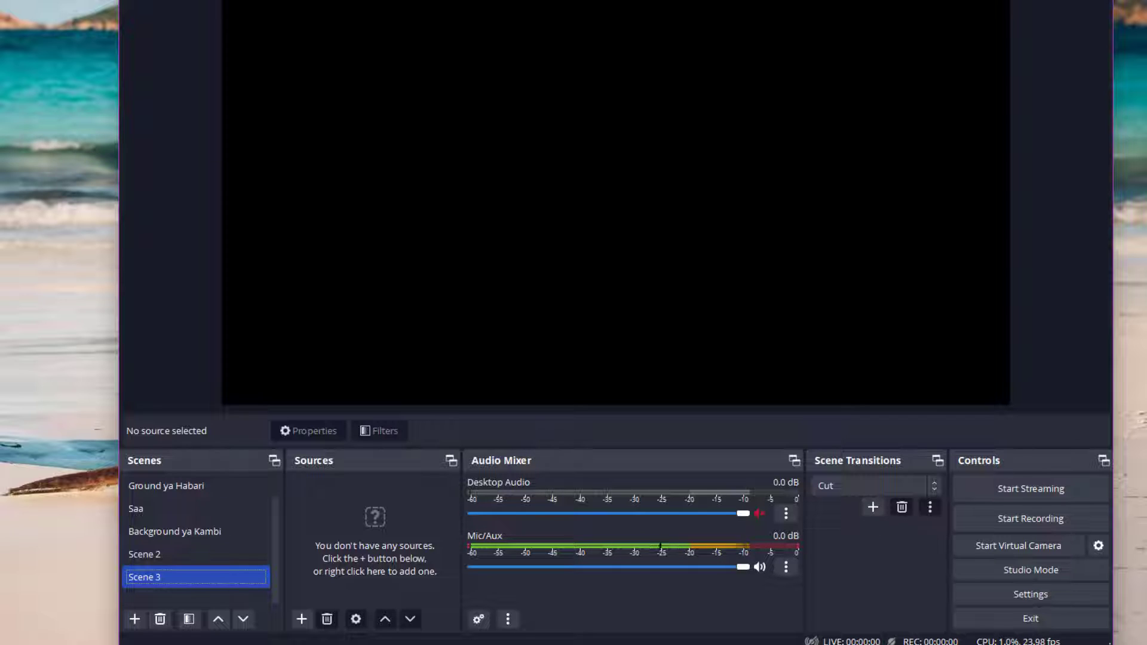
{"action": "left_click", "coordinate": [306, 622]}
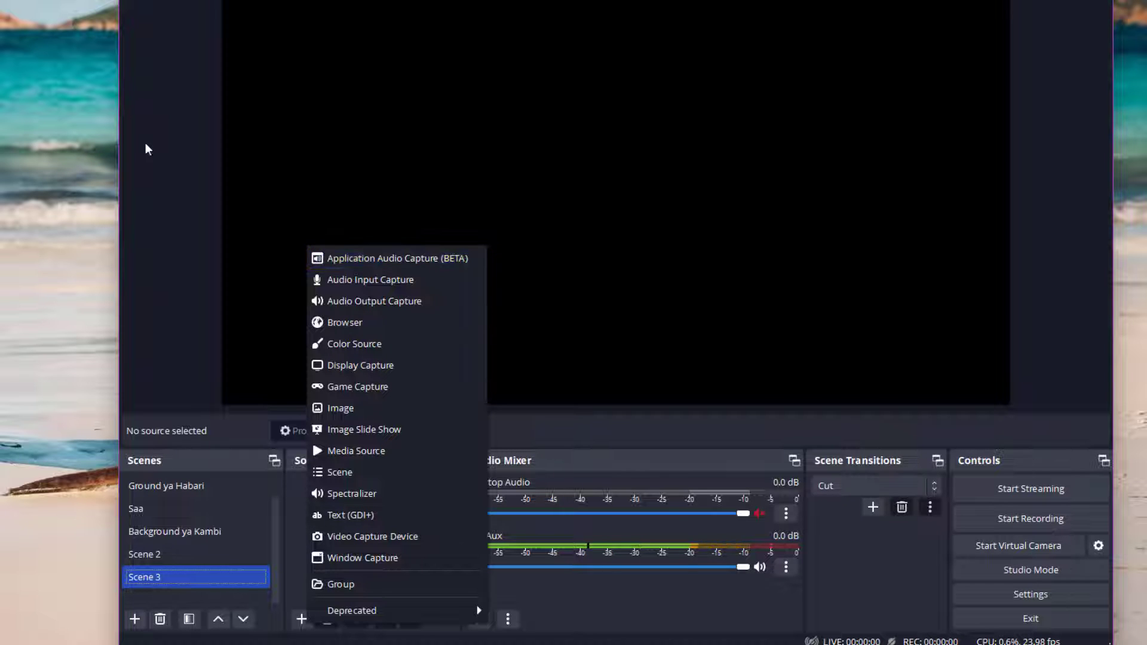
Step: Dismiss the list of source types and launch VirtualDJ from the desktop
{"action": "left_click", "coordinate": [20, 261]}
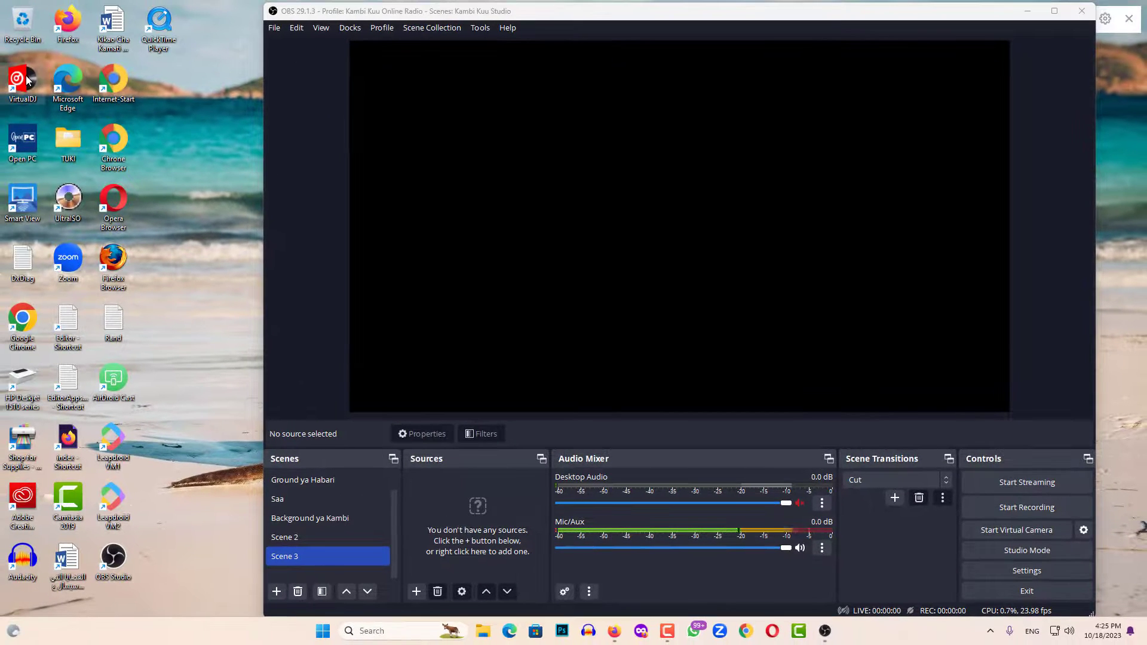
{"action": "double_click", "coordinate": [27, 80]}
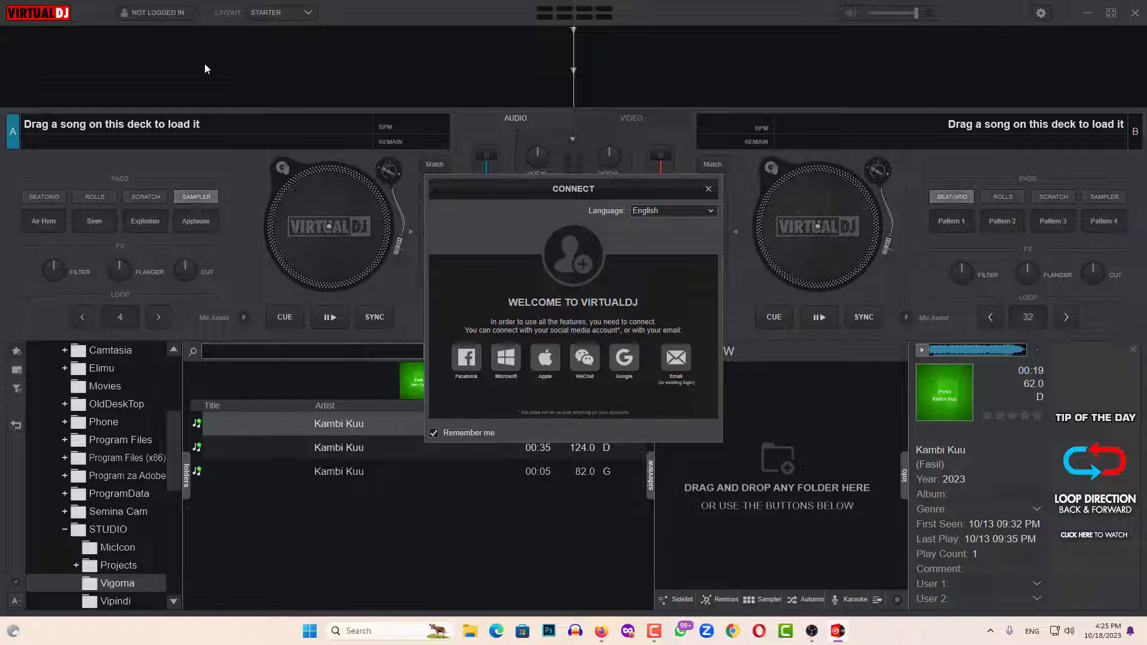
Step: Skip the VirtualDJ account connection and load the 00:19 Fasil track on deck A and the 00:35 track on deck B
{"action": "left_click", "coordinate": [710, 190]}
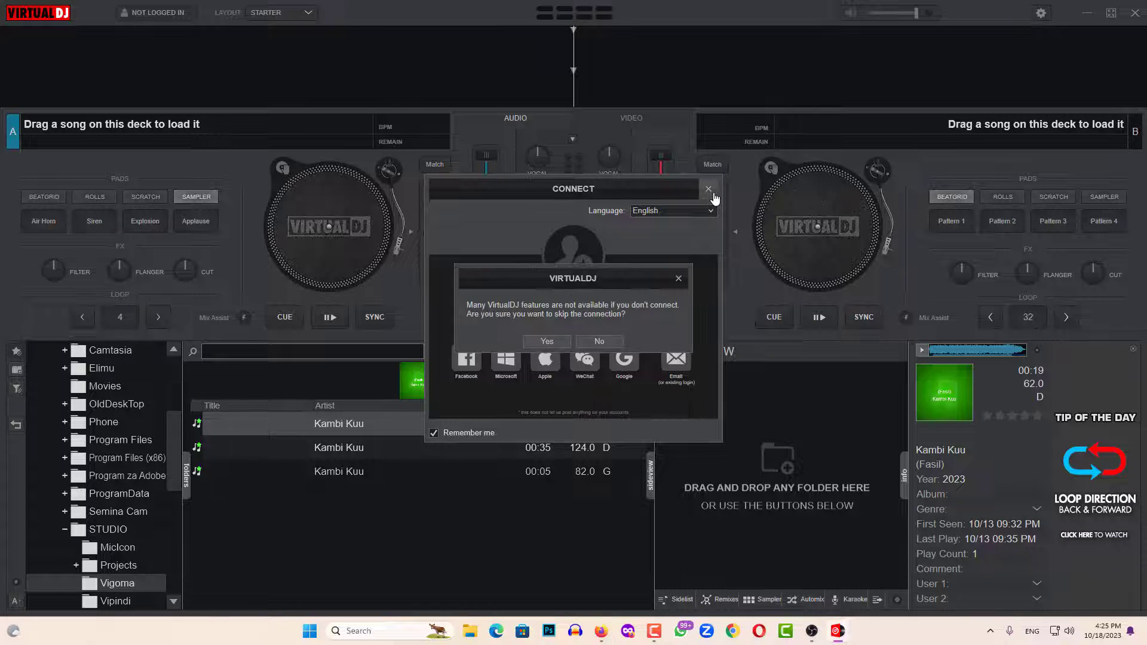
{"action": "left_click", "coordinate": [547, 342]}
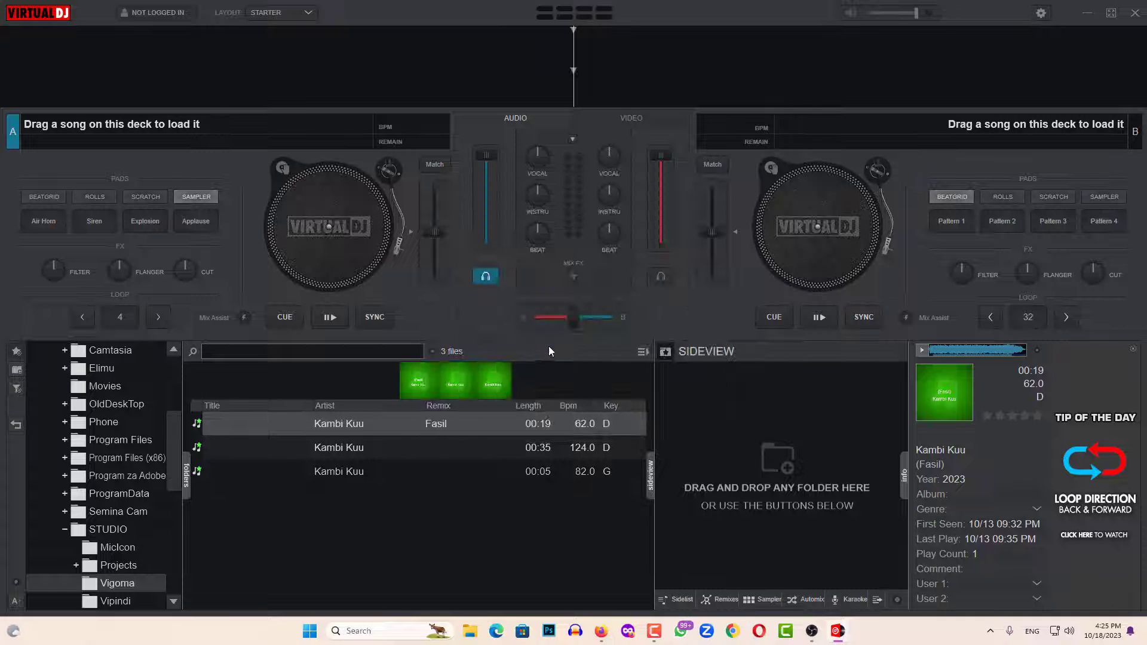
{"action": "double_click", "coordinate": [342, 428]}
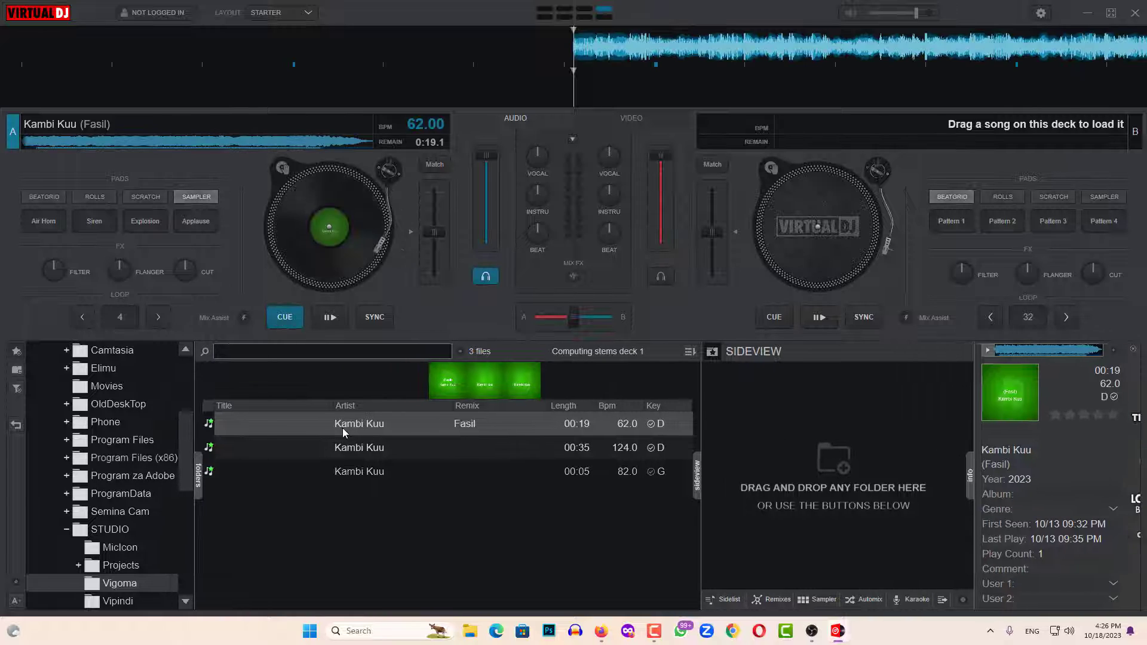
{"action": "double_click", "coordinate": [377, 451]}
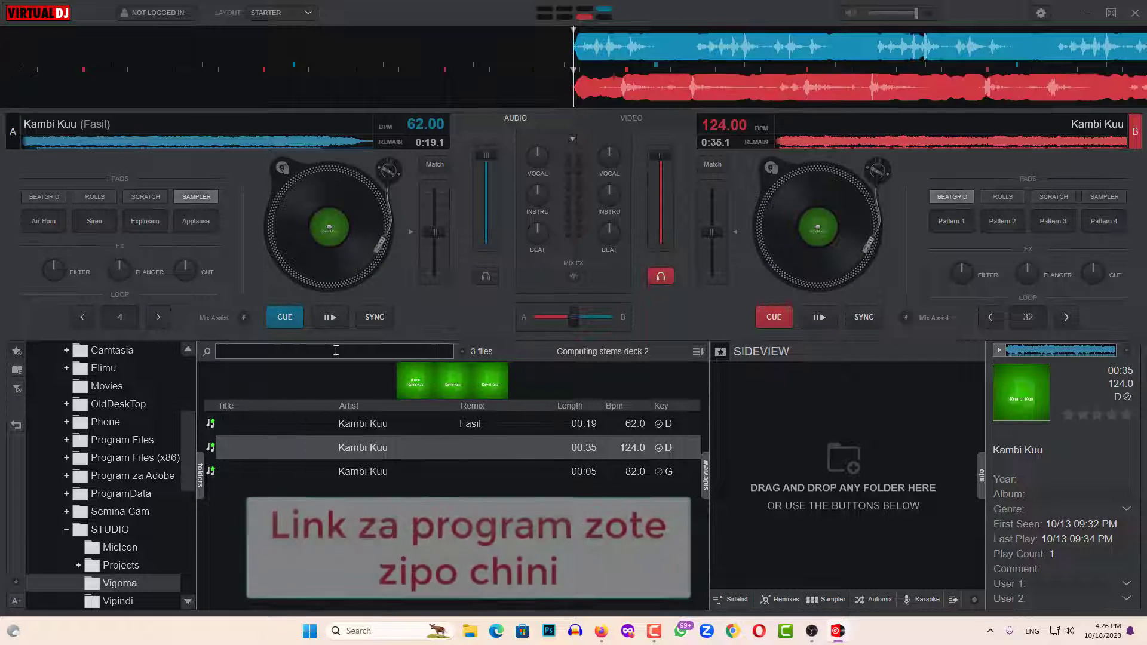
Step: Play and stop deck A and deck B in turn, and rewind both tracks towards their beginnings
{"action": "left_click", "coordinate": [327, 319]}
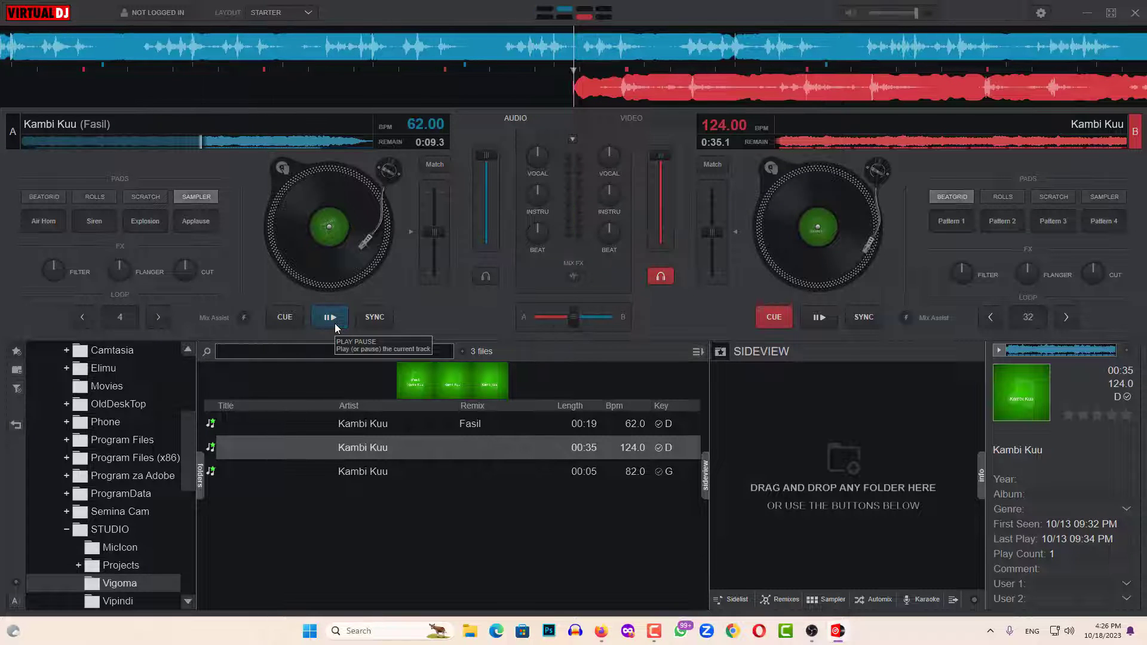
{"action": "left_click", "coordinate": [816, 320]}
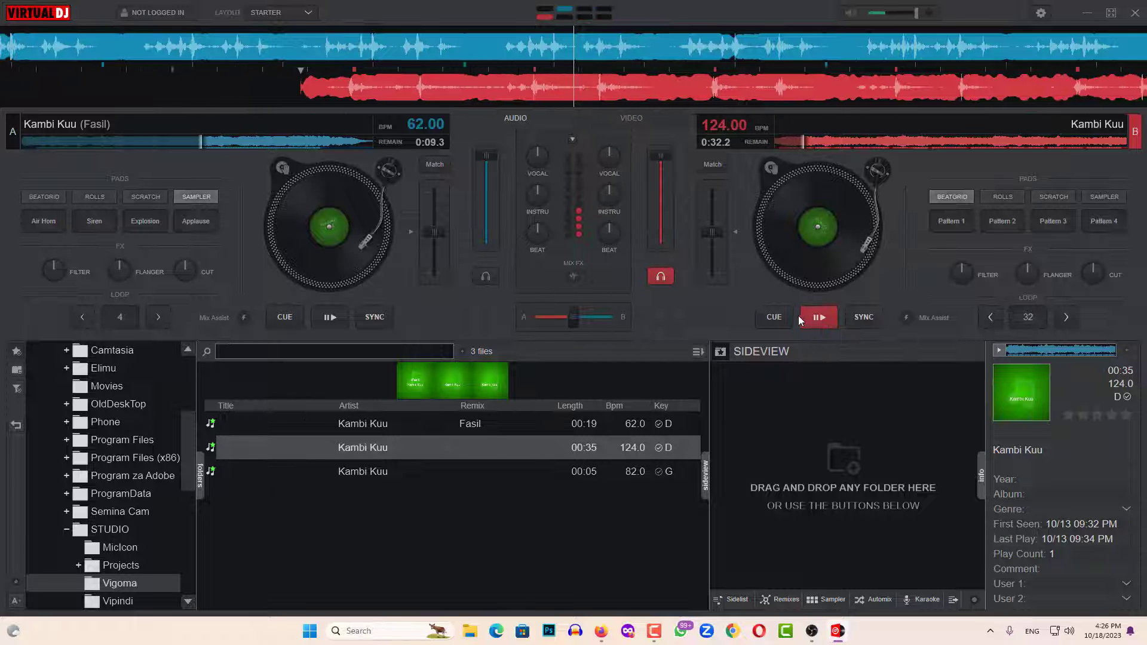
{"action": "left_click", "coordinate": [811, 318]}
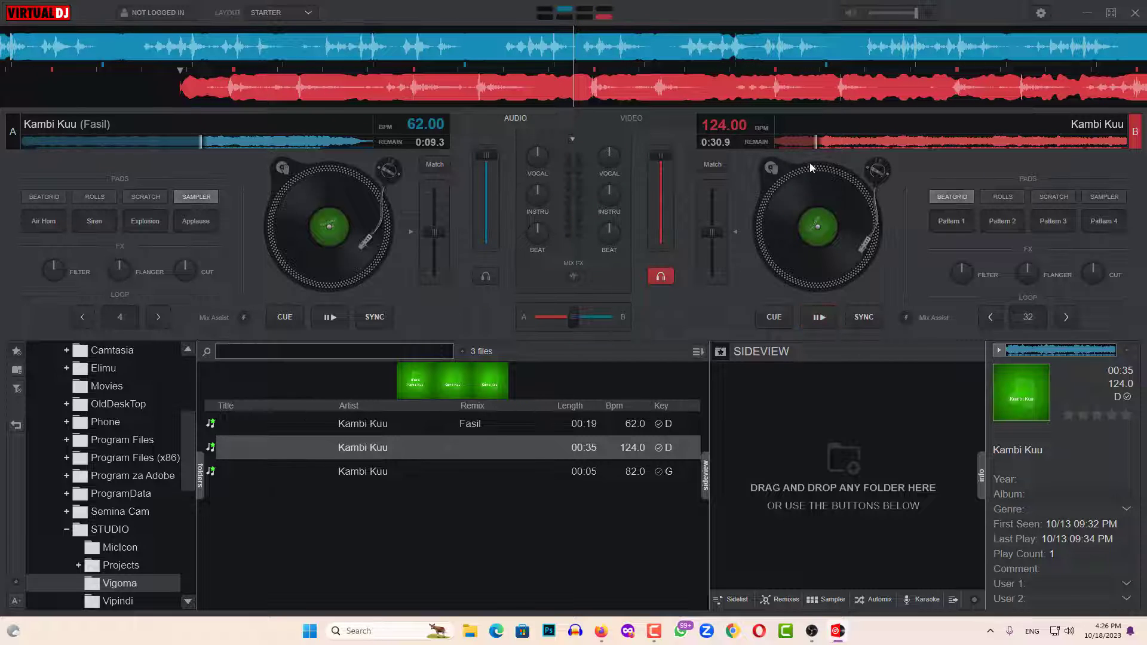
{"action": "left_click_drag", "start_coordinate": [811, 145], "coordinate": [766, 154]}
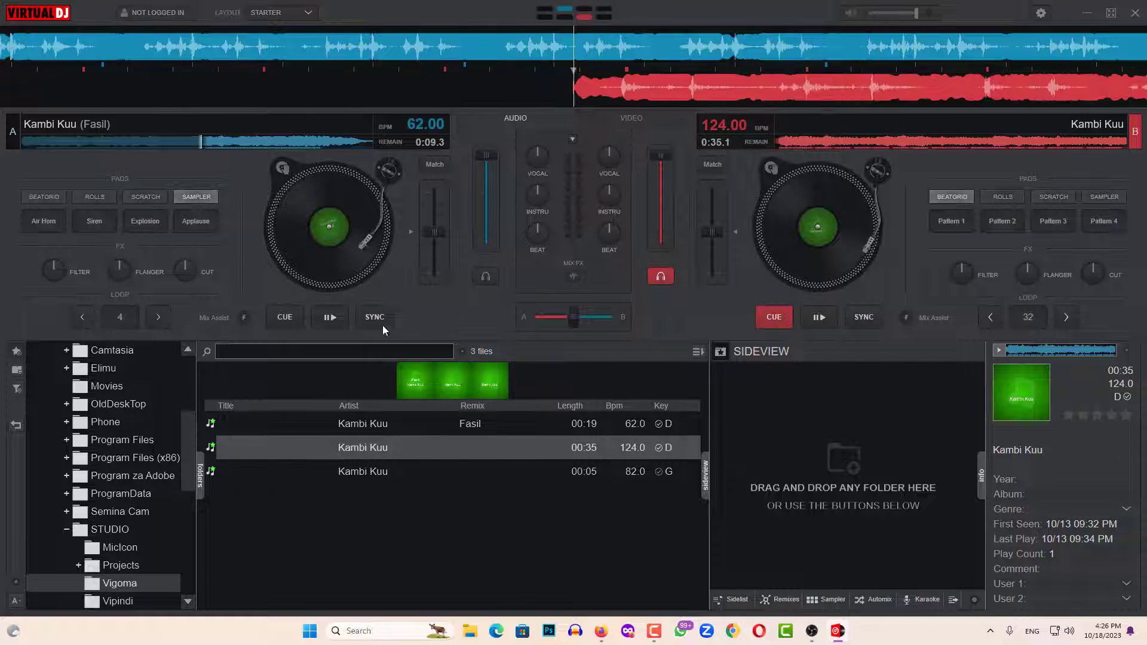
{"action": "left_click_drag", "start_coordinate": [203, 142], "coordinate": [23, 149]}
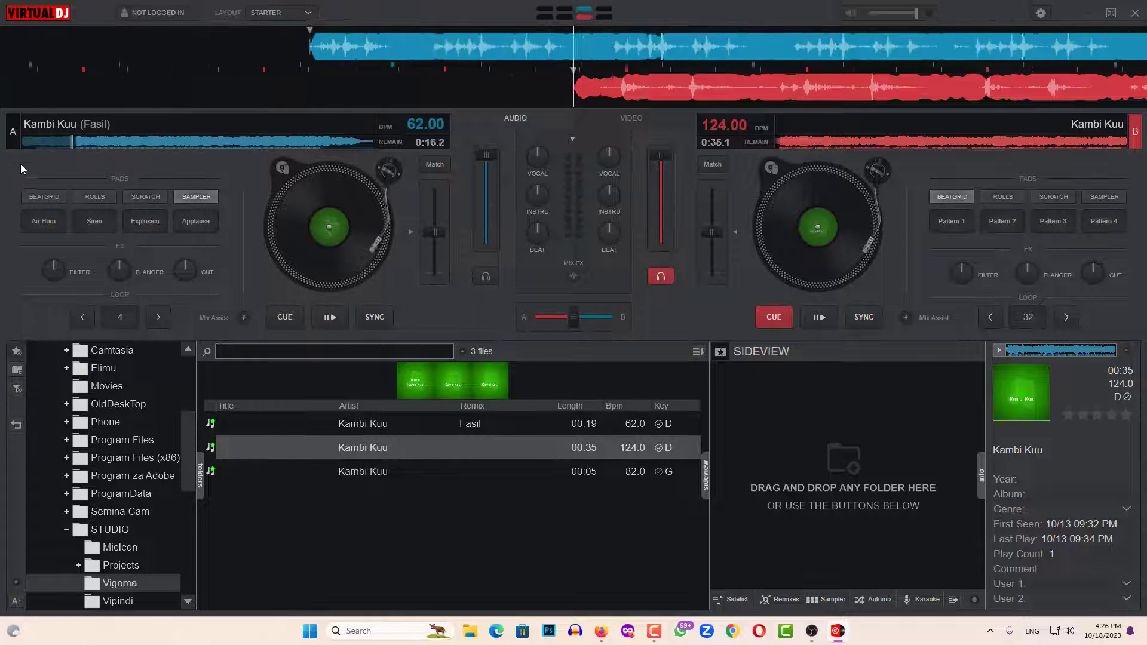
Step: Play both decks together and move the crossfader fully to deck B and back to 0% on deck A
{"action": "left_click", "coordinate": [334, 319]}
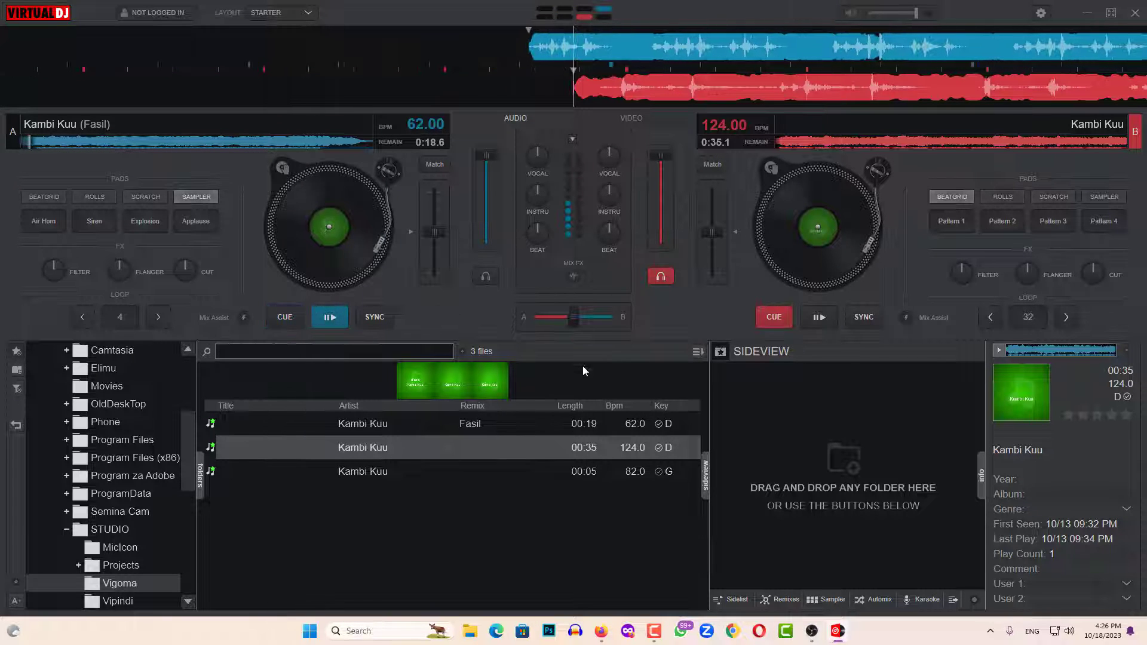
{"action": "left_click", "coordinate": [816, 317]}
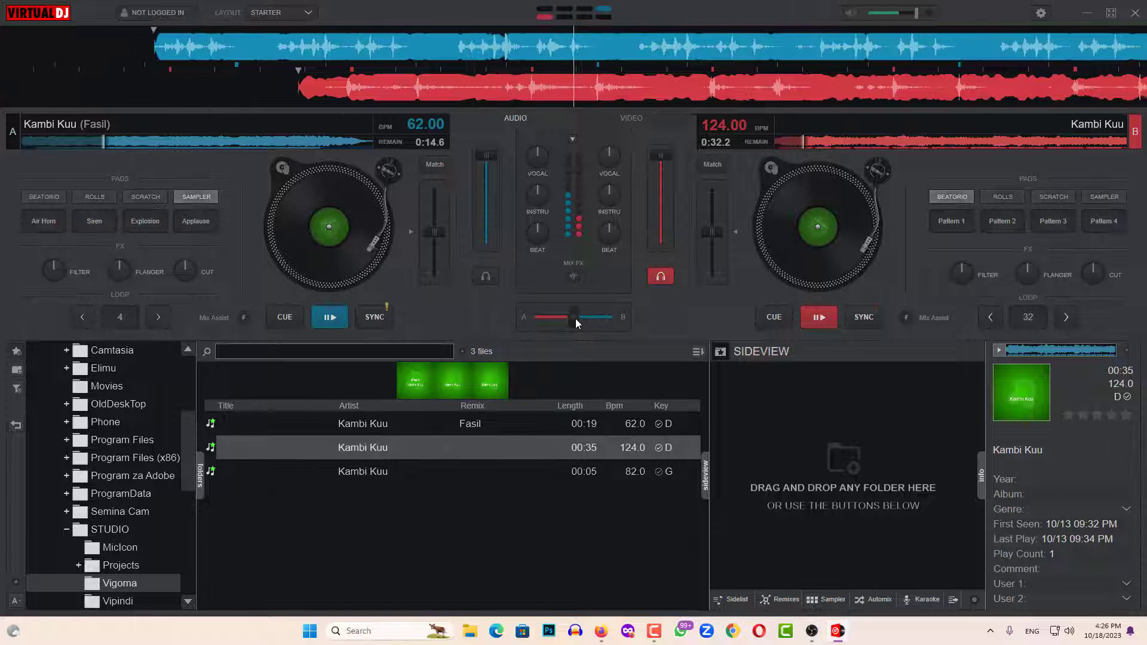
{"action": "left_click_drag", "start_coordinate": [577, 322], "coordinate": [619, 324]}
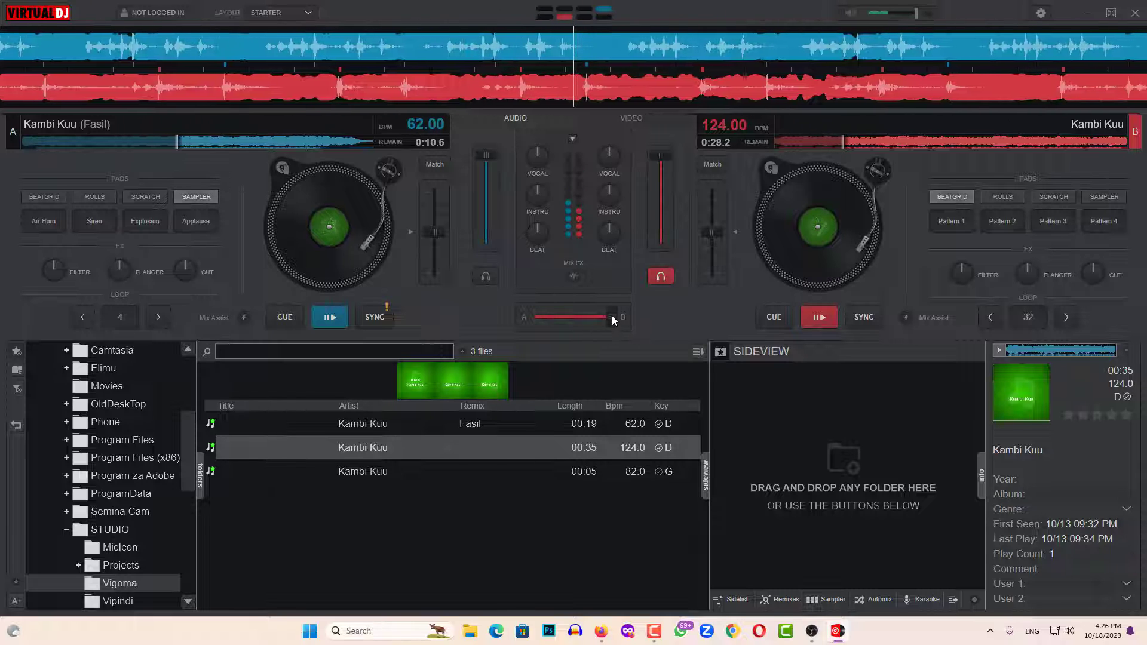
{"action": "left_click_drag", "start_coordinate": [612, 315], "coordinate": [531, 320]}
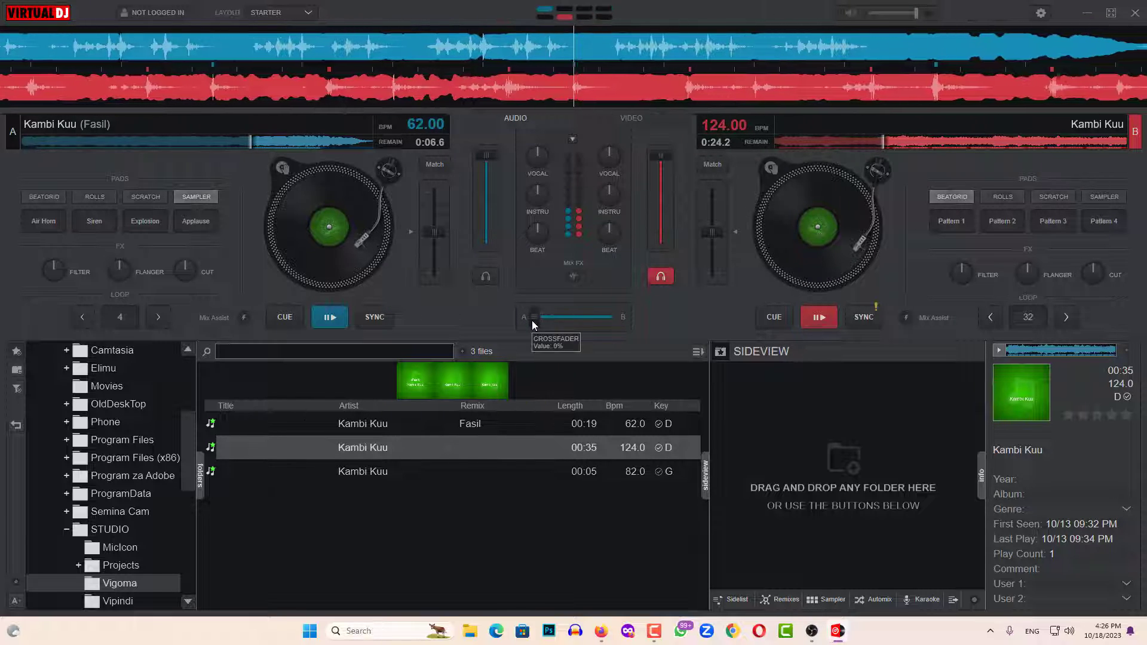
Step: Pause deck A and trigger its Air Horn sample
{"action": "left_click", "coordinate": [333, 324]}
{"action": "left_click", "coordinate": [47, 221]}
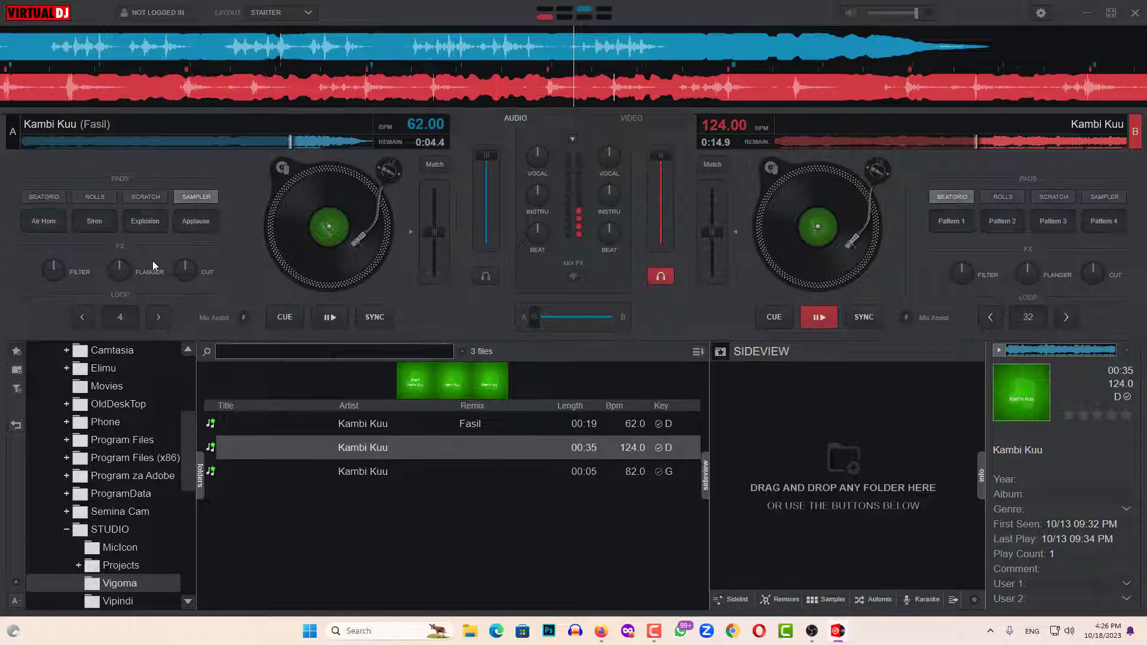
{"action": "left_click", "coordinate": [1080, 15]}
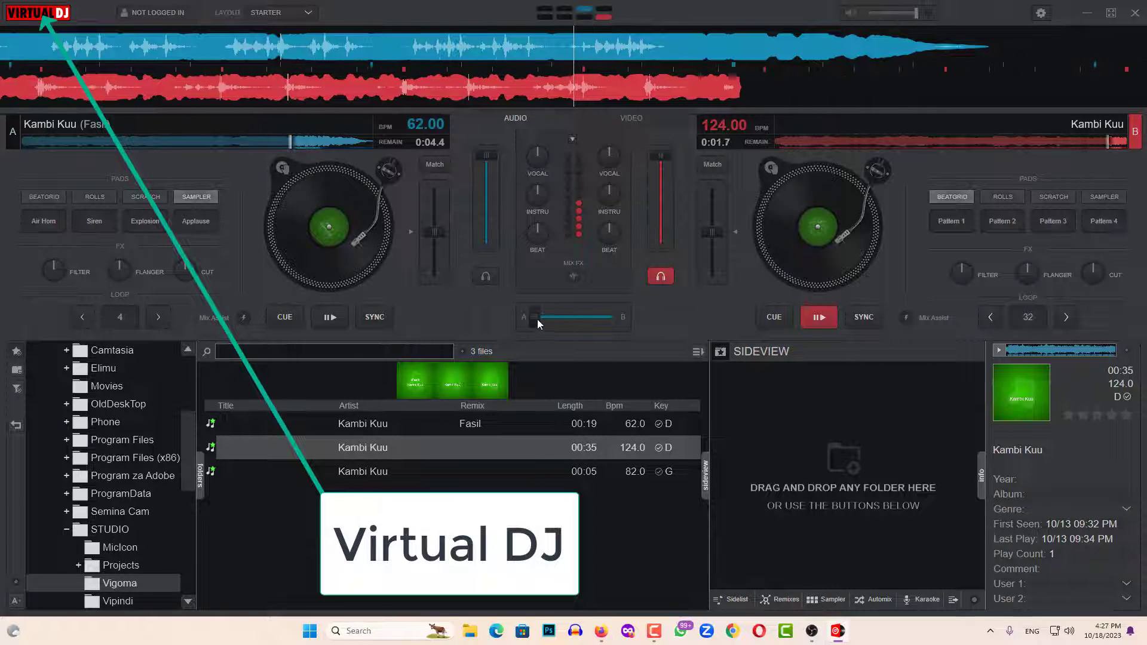
Step: Move the crossfader fully to deck B and play its track from the start, with deck A's track cued at its beginning
{"action": "left_click_drag", "start_coordinate": [536, 319], "coordinate": [614, 325]}
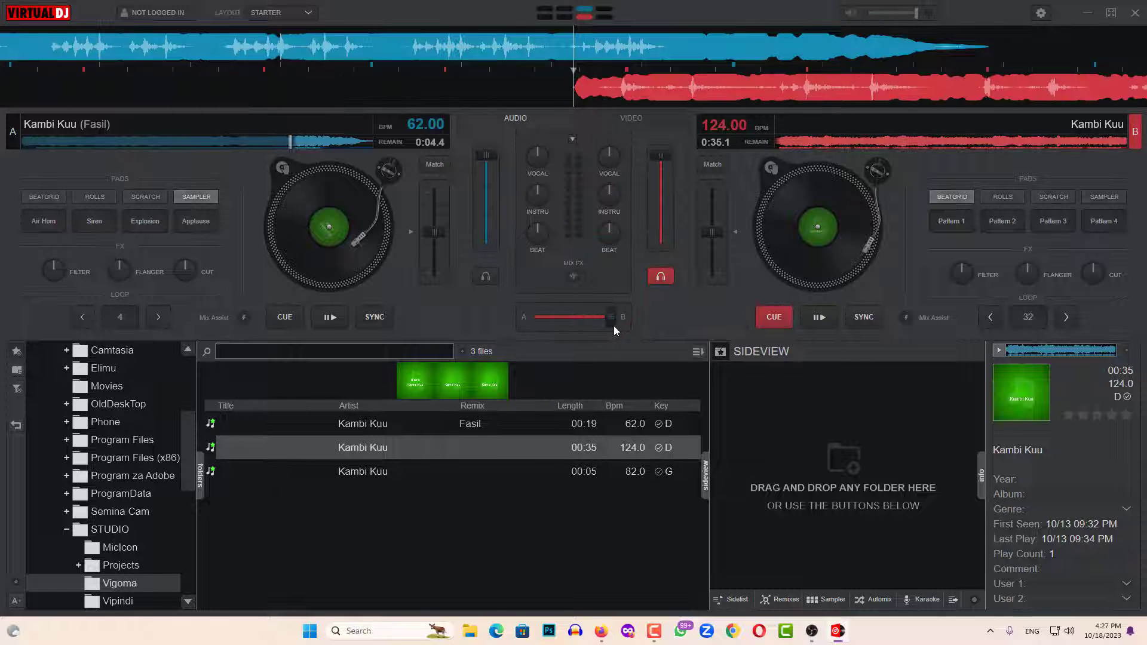
{"action": "left_click", "coordinate": [820, 314]}
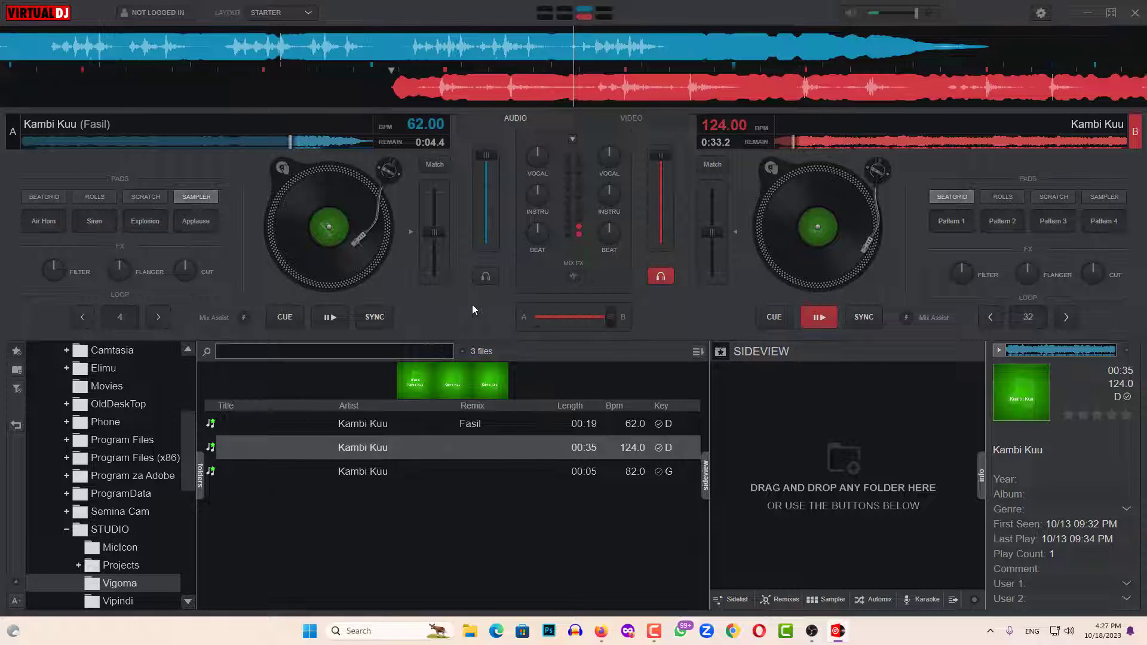
{"action": "left_click", "coordinate": [330, 318]}
{"action": "left_click_drag", "start_coordinate": [608, 315], "coordinate": [648, 315]}
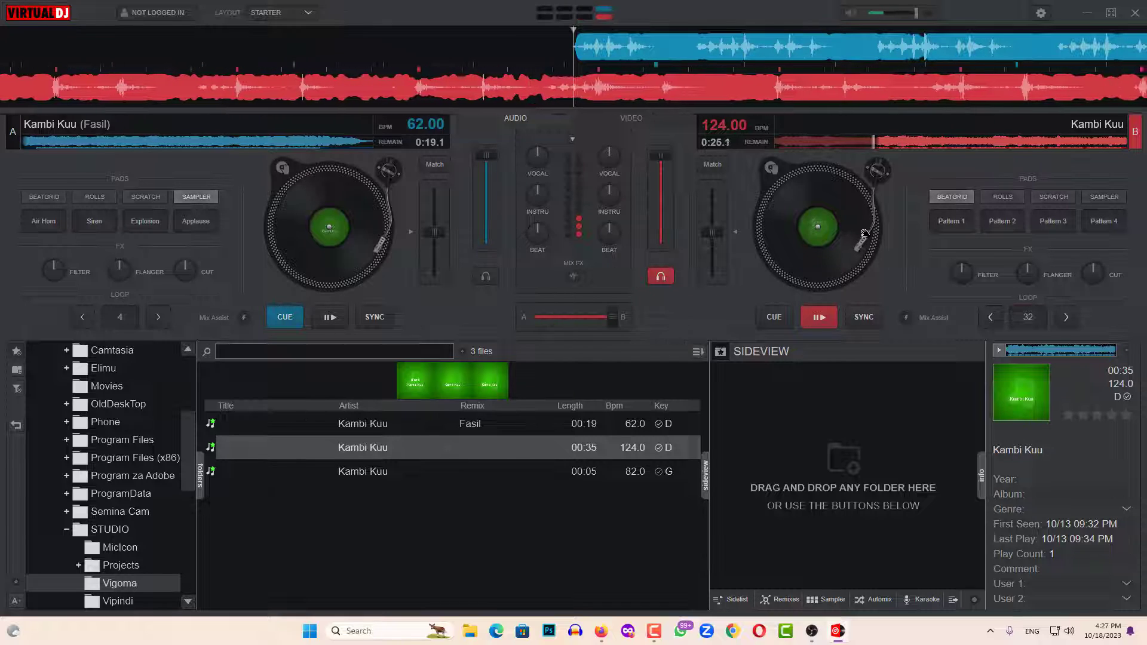
Step: Turn on looping for deck B with the loop-back direction and shorten the loop to 4 beats
{"action": "left_click", "coordinate": [1028, 318]}
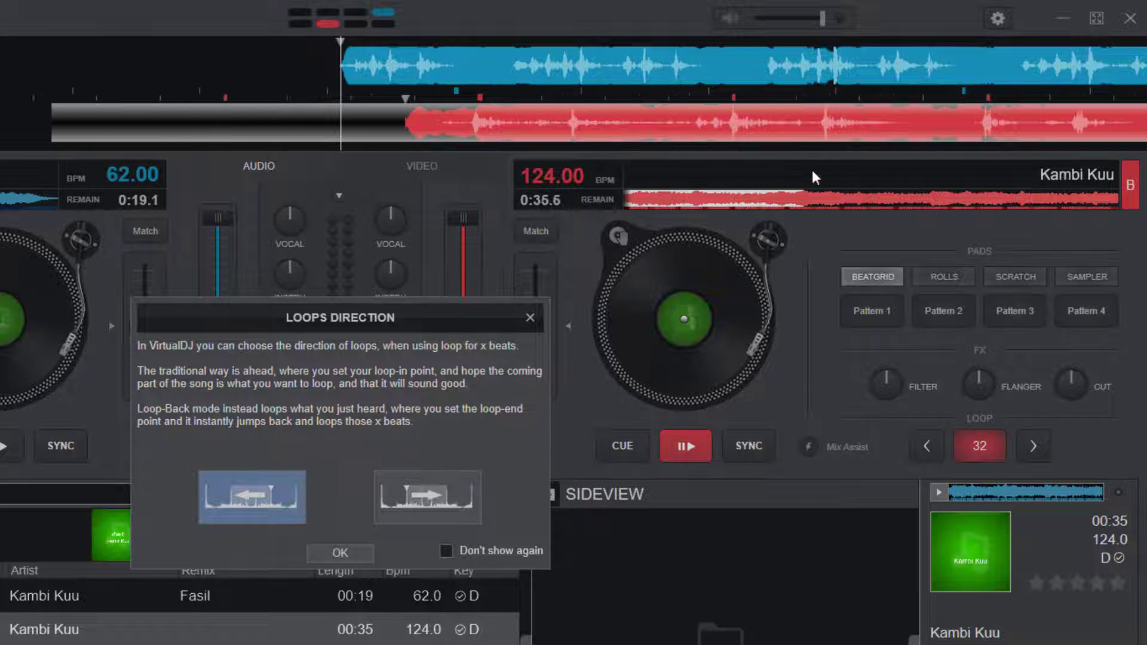
{"action": "left_click", "coordinate": [340, 553]}
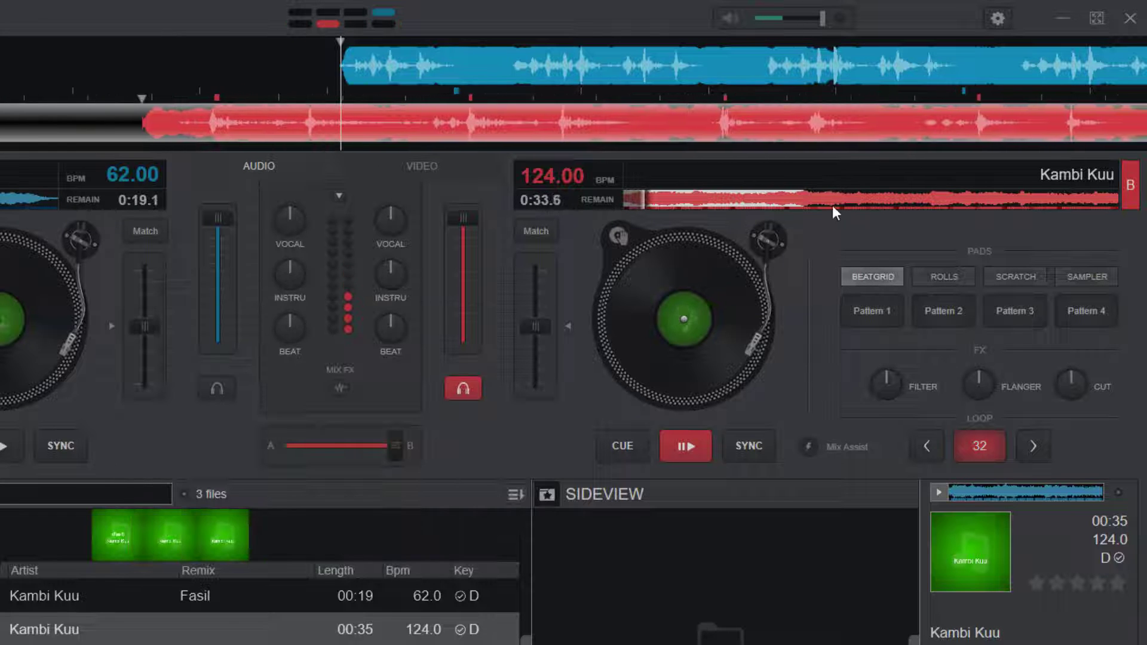
{"action": "left_click", "coordinate": [930, 442]}
{"action": "left_click", "coordinate": [930, 442]}
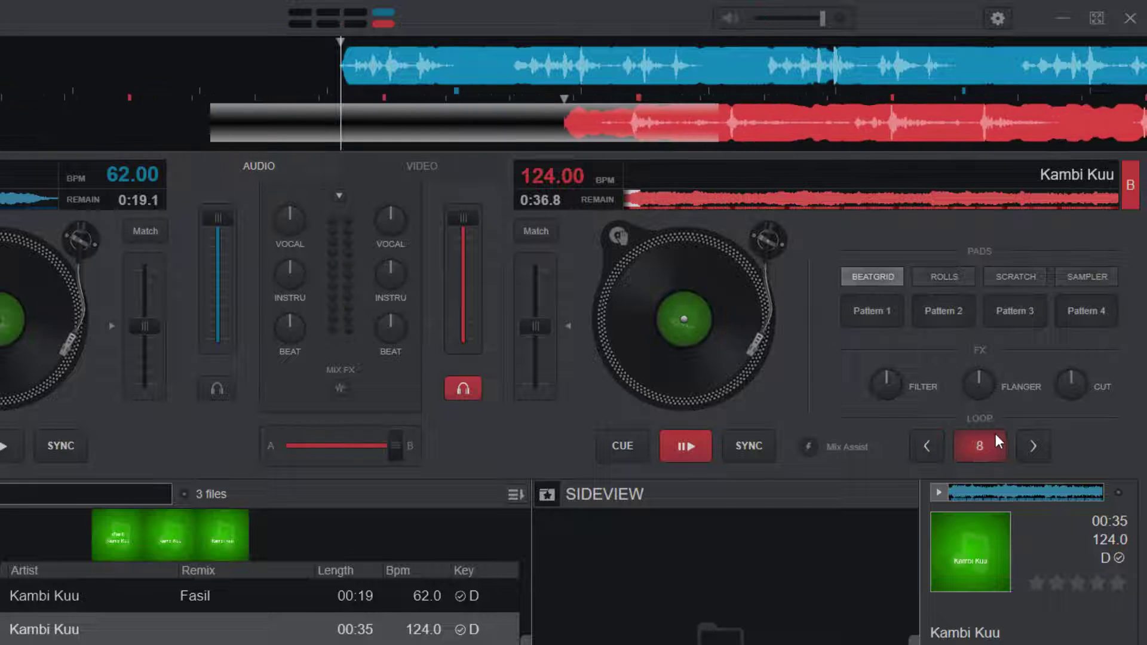
{"action": "left_click", "coordinate": [672, 200]}
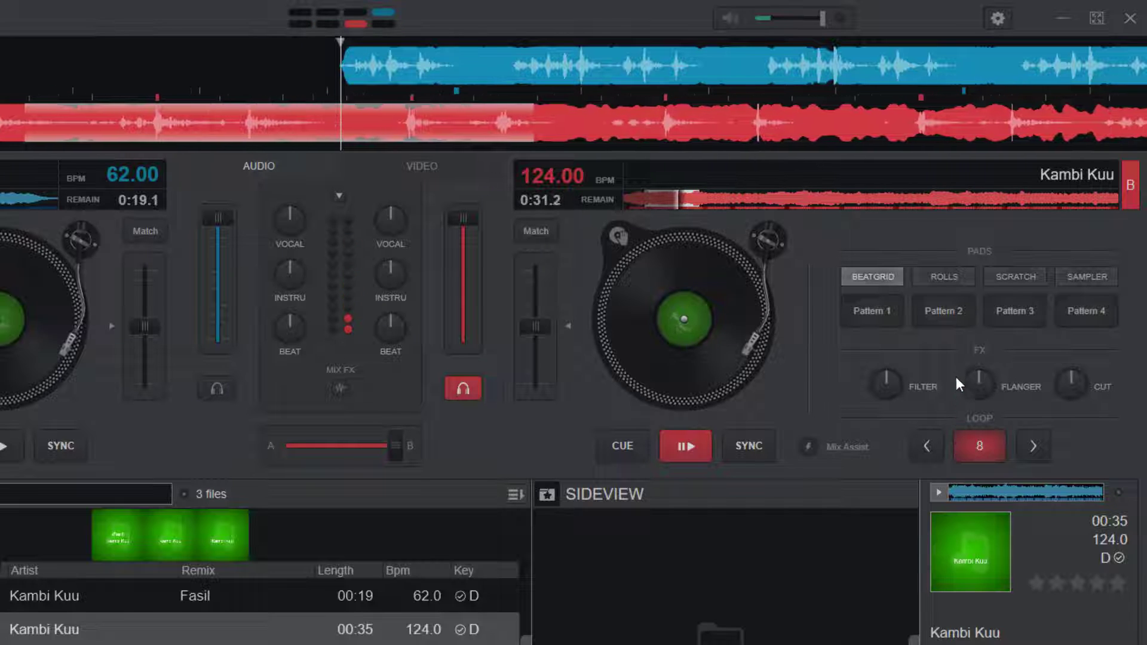
{"action": "left_click", "coordinate": [937, 449]}
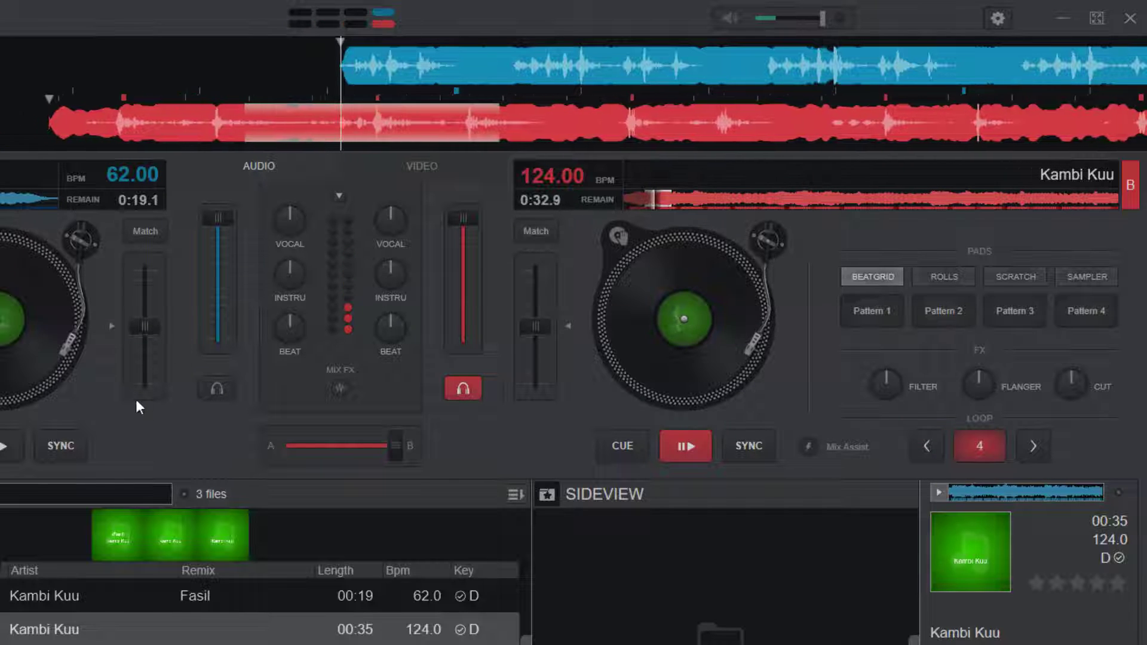
Step: Crossfade fully to deck A, start its track, and move the crossfader back to 100% on deck B
{"action": "left_click_drag", "start_coordinate": [396, 446], "coordinate": [284, 446]}
{"action": "left_click", "coordinate": [217, 388]}
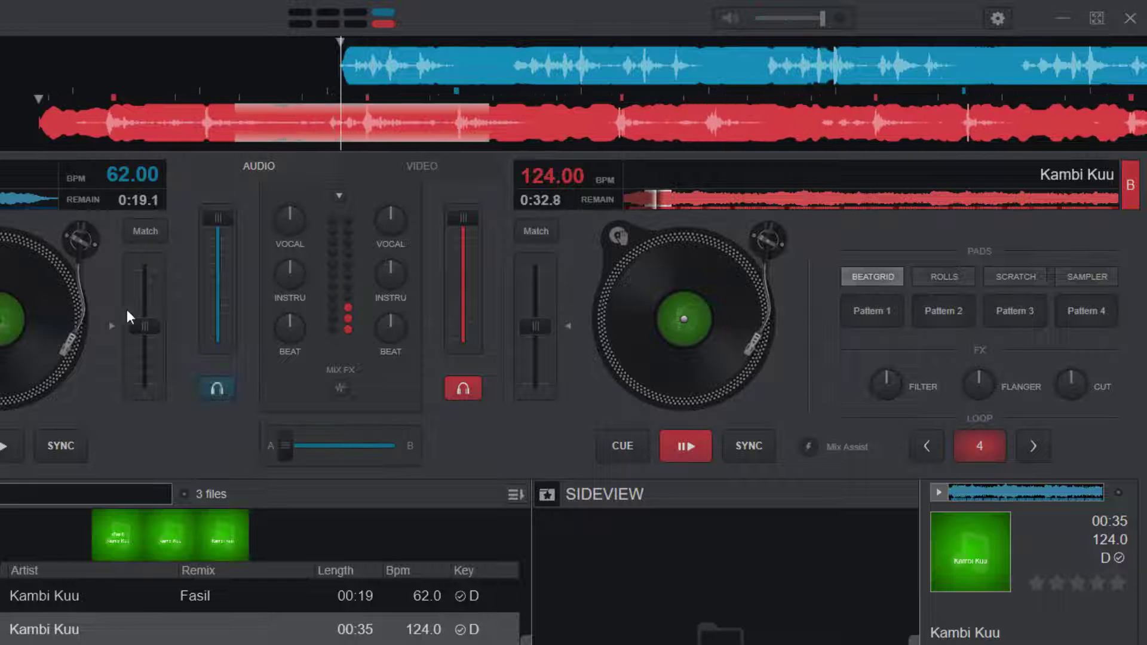
{"action": "left_click", "coordinate": [3, 446]}
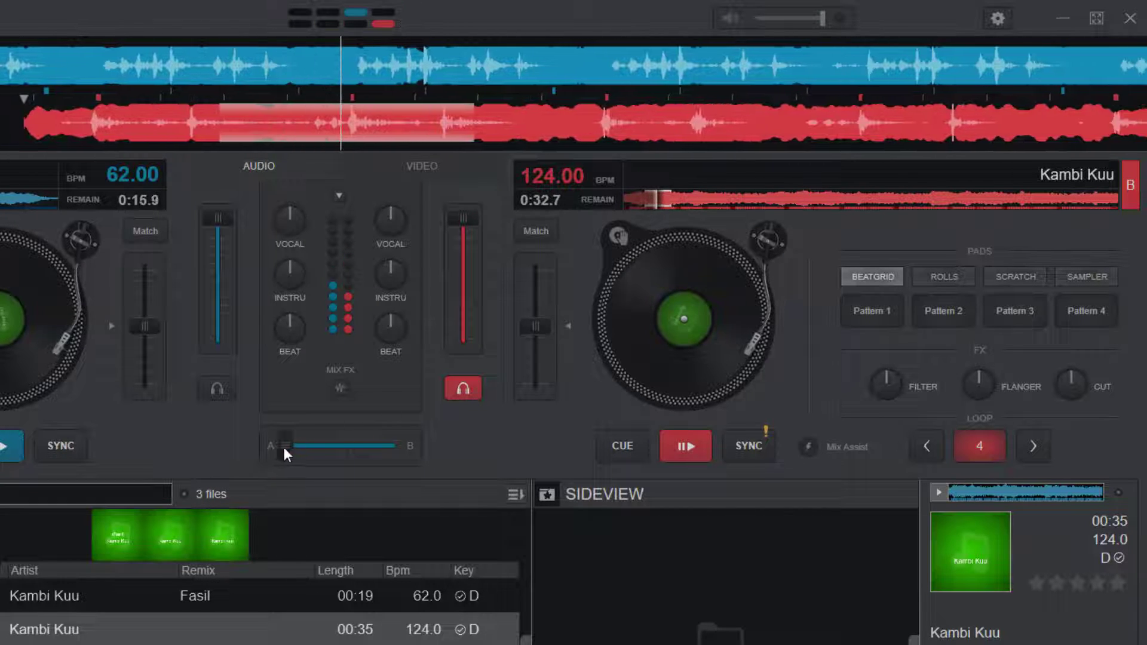
{"action": "left_click_drag", "start_coordinate": [284, 448], "coordinate": [396, 446]}
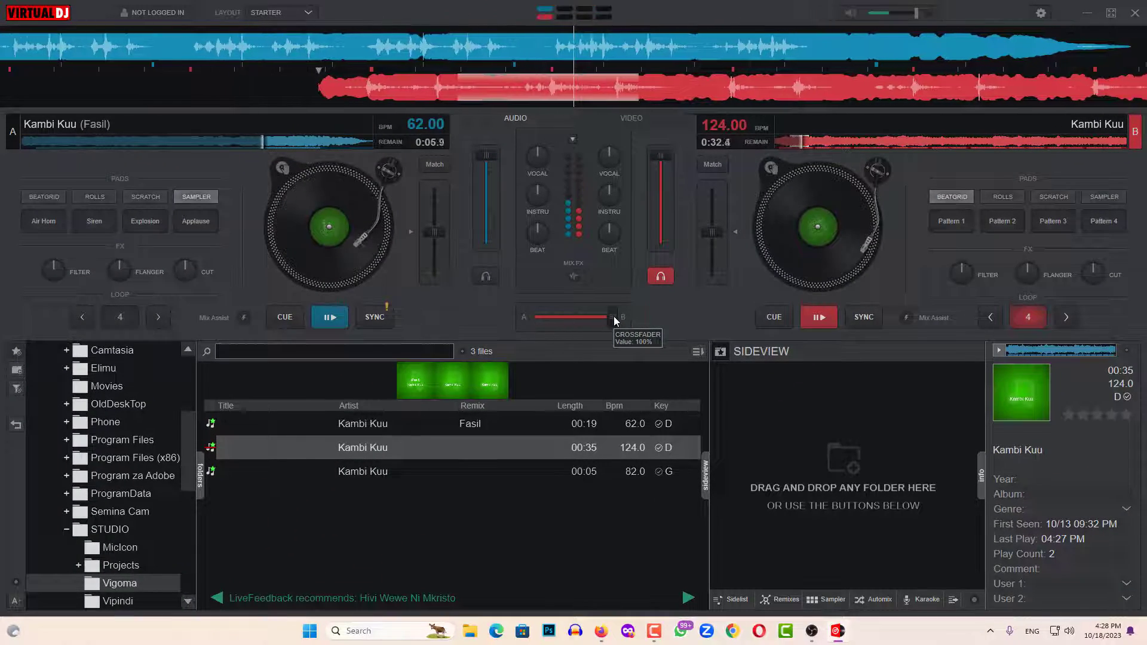
Step: Switch to OBS and unmute Desktop Audio in the audio mixer
{"action": "left_click", "coordinate": [1089, 15]}
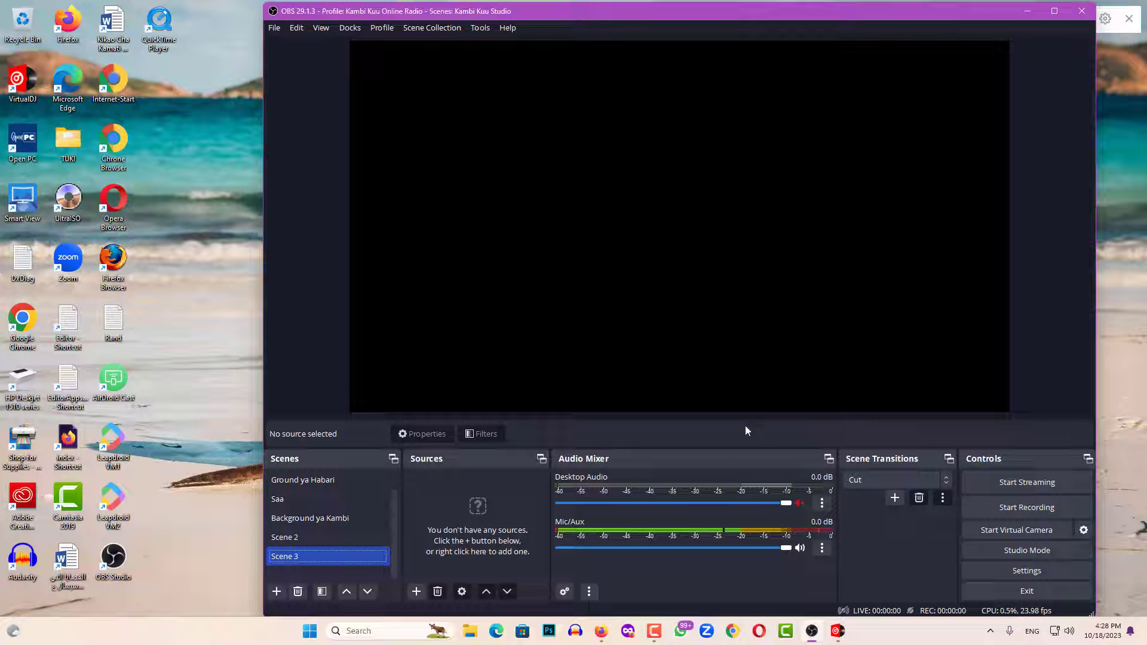
{"action": "left_click", "coordinate": [416, 591]}
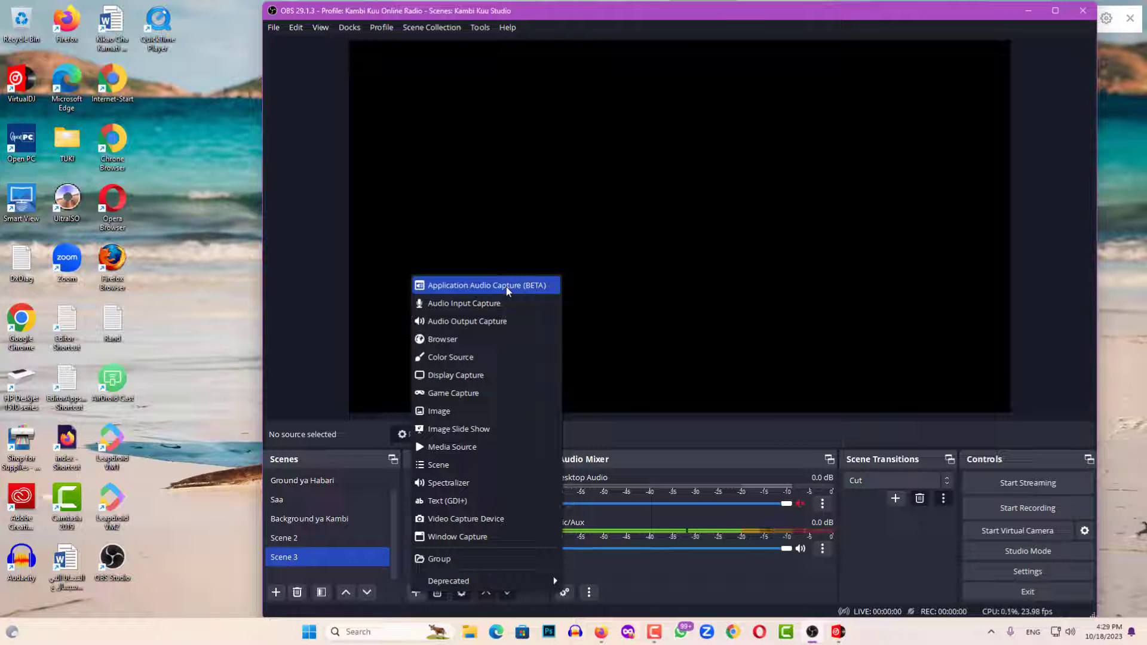
{"action": "left_click", "coordinate": [715, 569]}
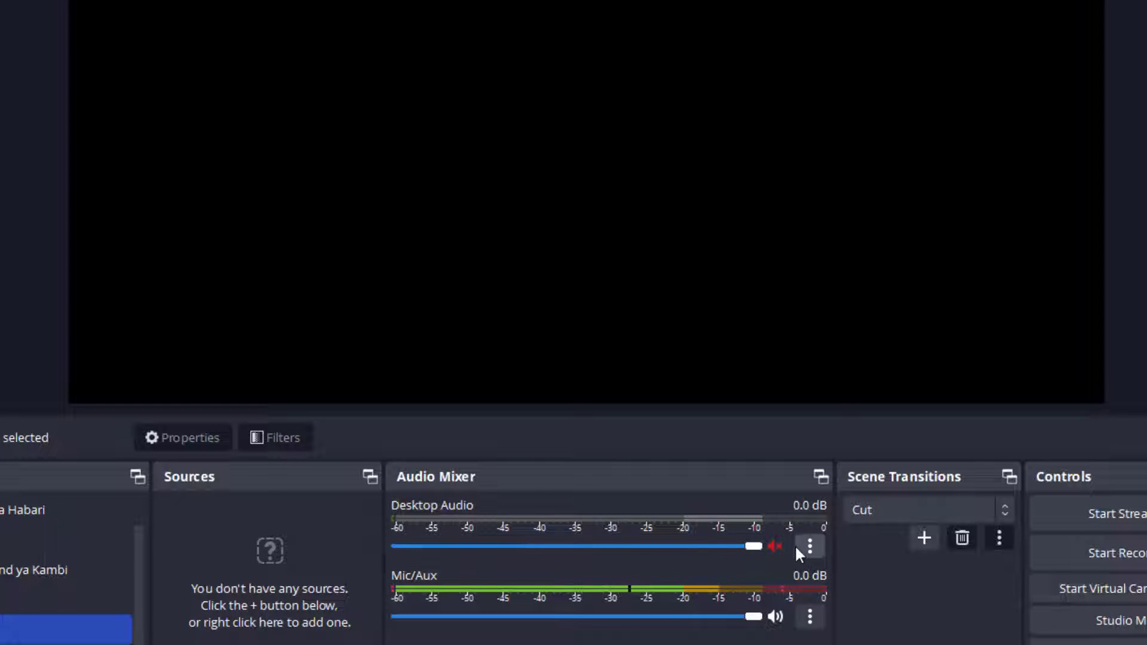
{"action": "left_click", "coordinate": [775, 546]}
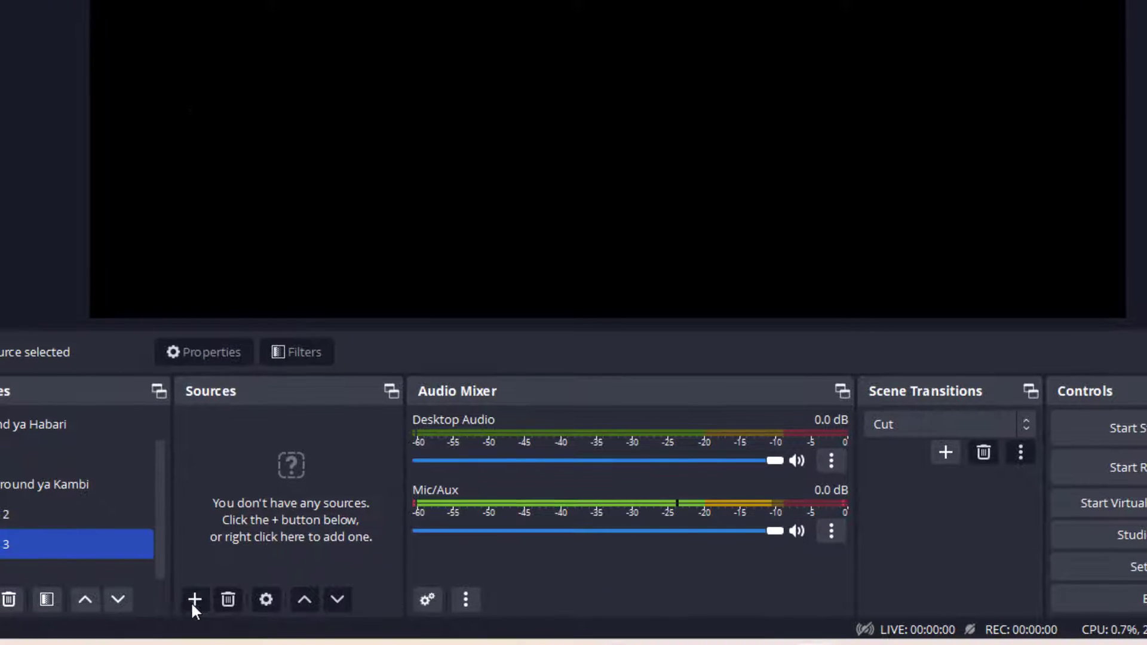
Step: Add an Application Audio Capture (BETA) source with the suggested name to Scene 3, capturing the [virtualdj.exe]: VirtualDJ window
{"action": "left_click", "coordinate": [193, 599]}
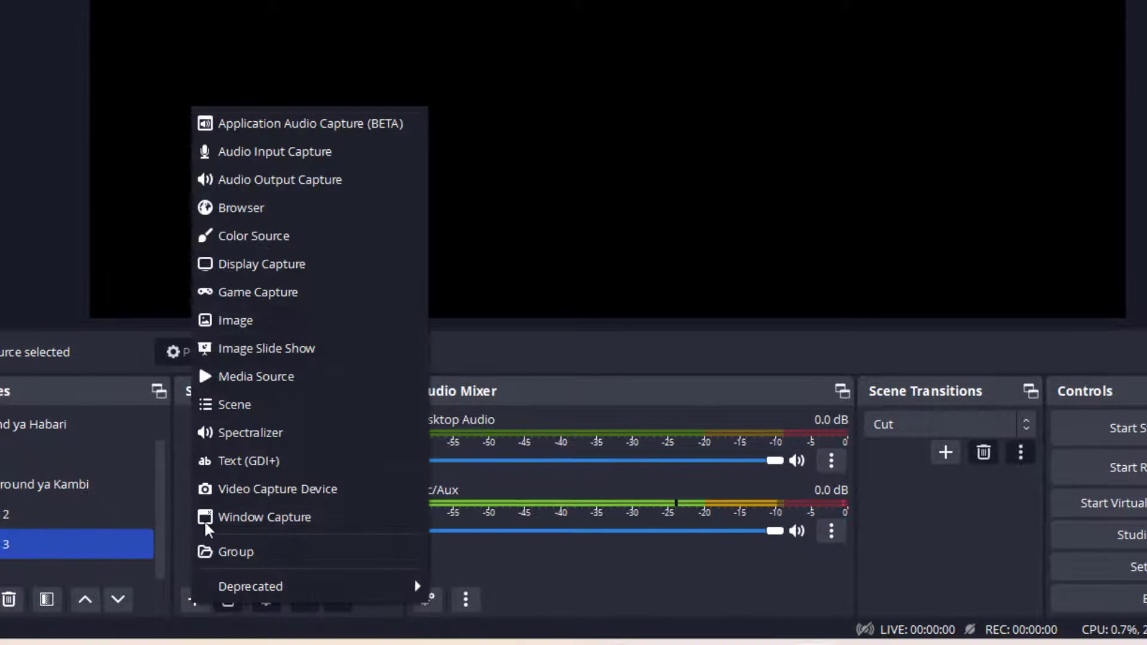
{"action": "left_click", "coordinate": [257, 127]}
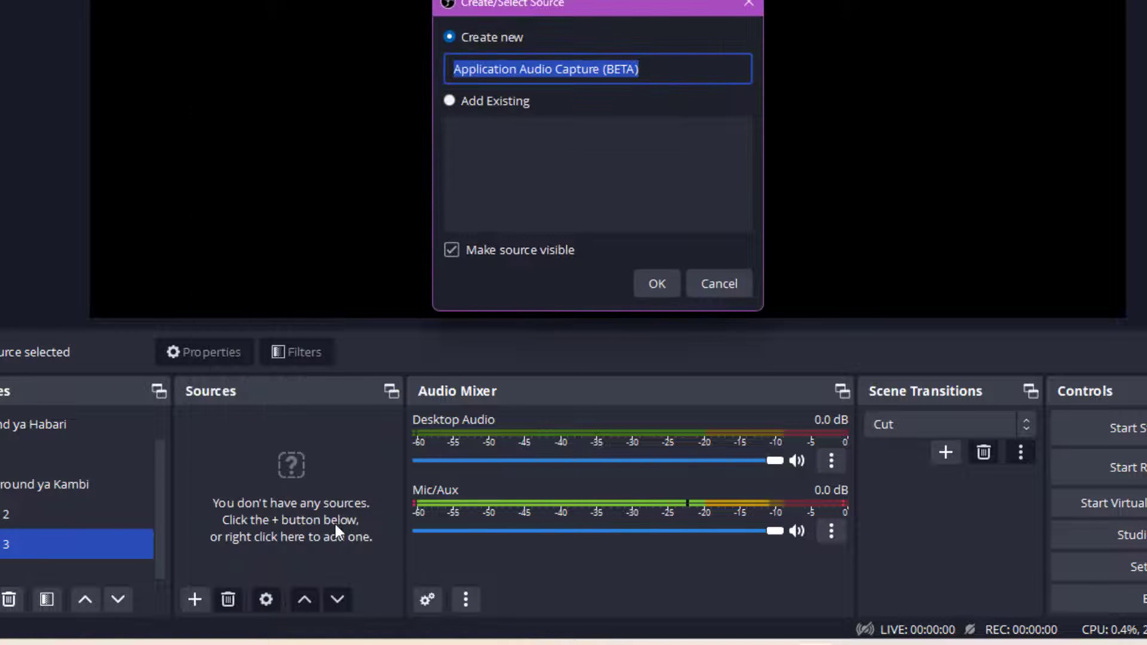
{"action": "left_click", "coordinate": [648, 288]}
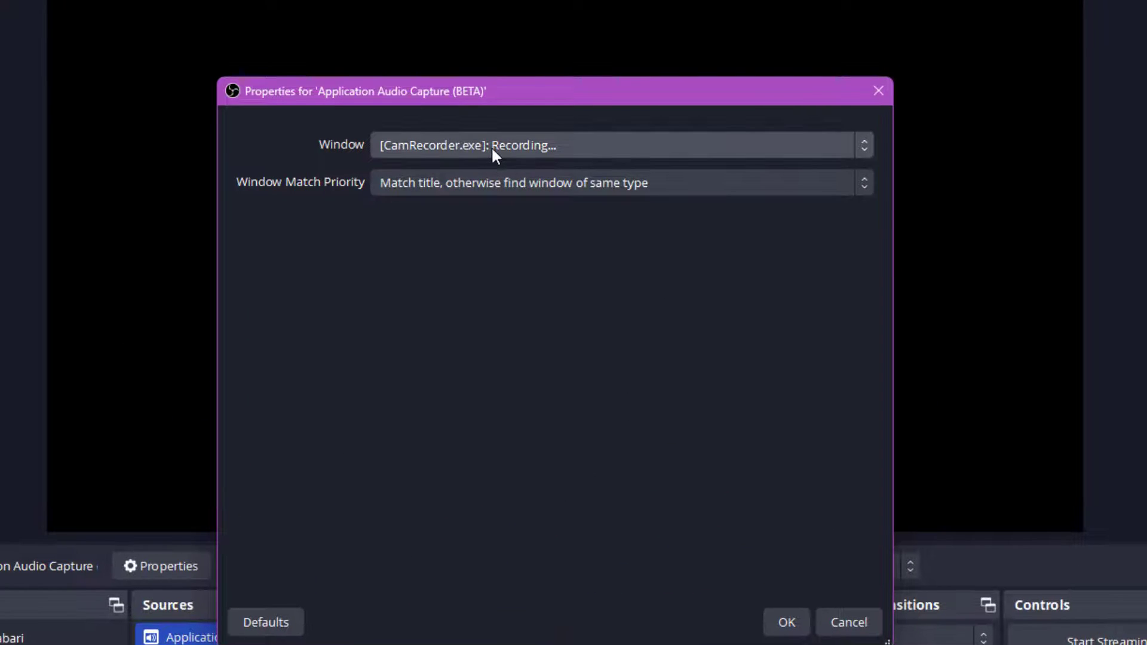
{"action": "left_click", "coordinate": [491, 146]}
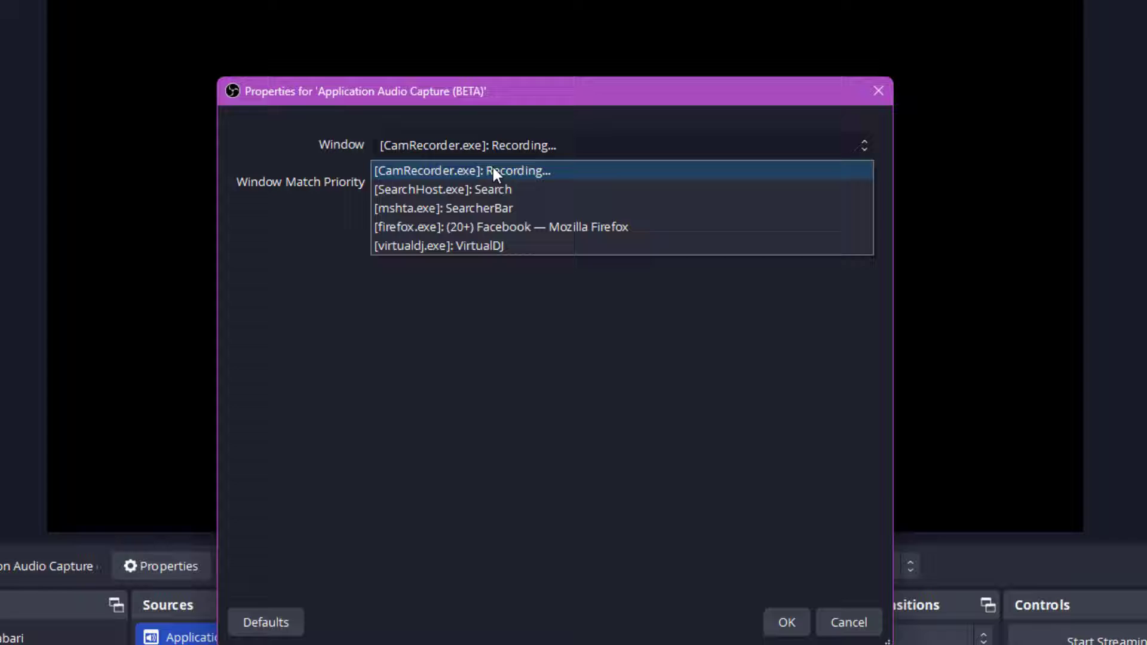
{"action": "left_click", "coordinate": [491, 245]}
{"action": "left_click", "coordinate": [786, 619]}
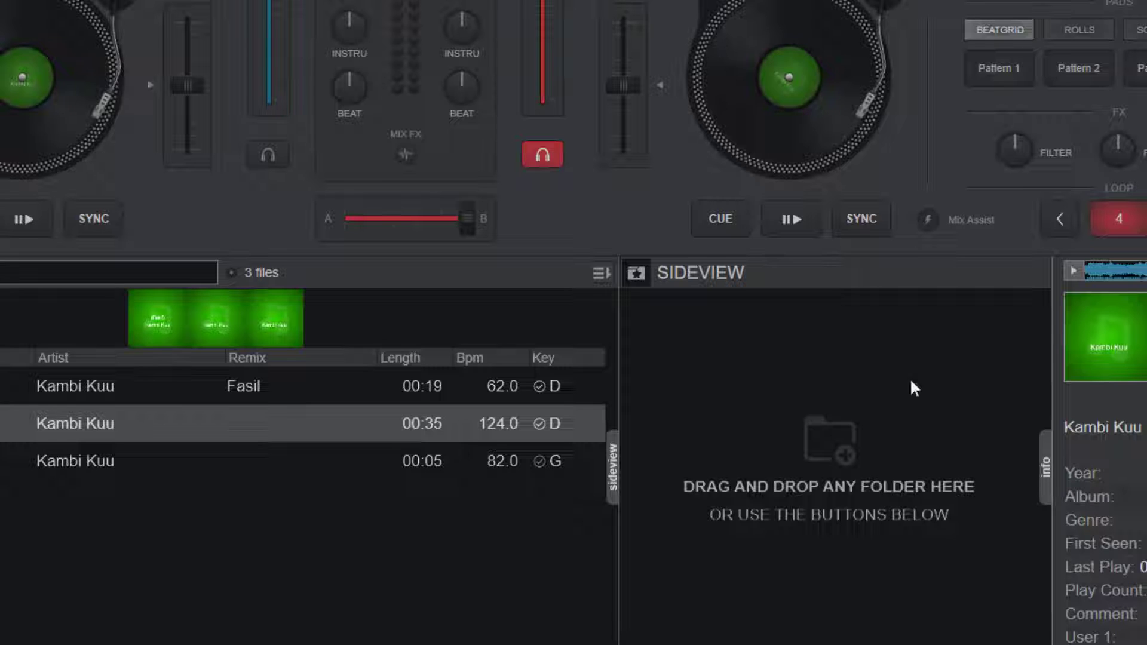
Step: Toggle deck B's playback in VirtualDJ, and remove the Application Audio Capture (BETA) source from the current scene in OBS
{"action": "left_click", "coordinate": [794, 221]}
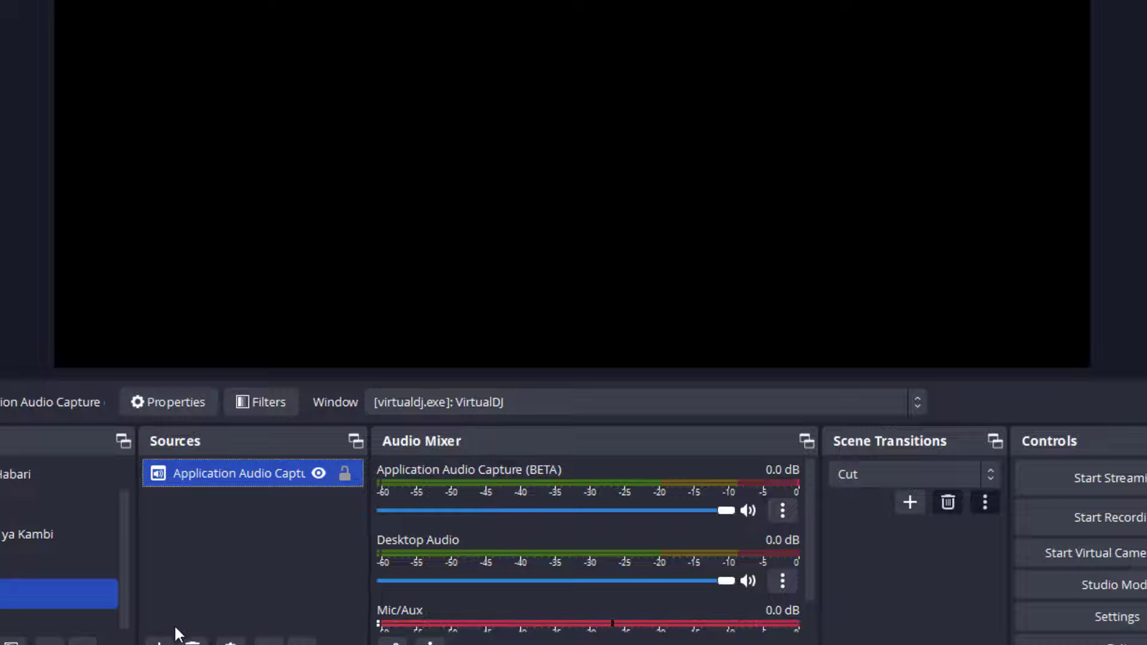
{"action": "left_click", "coordinate": [158, 643]}
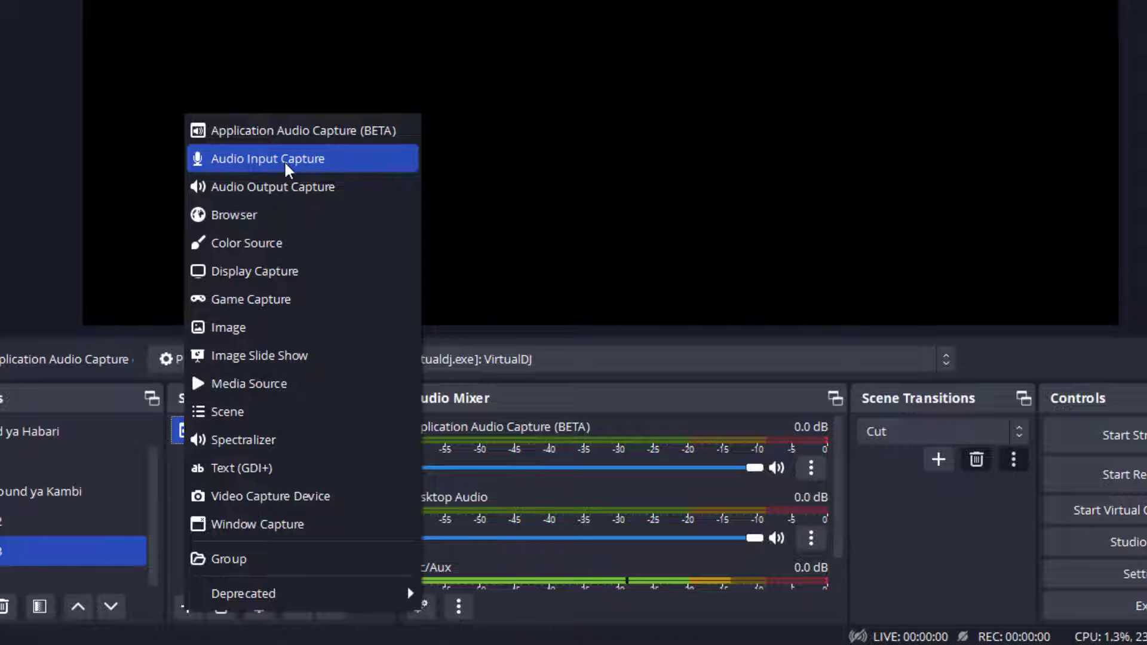
{"action": "left_click", "coordinate": [582, 555]}
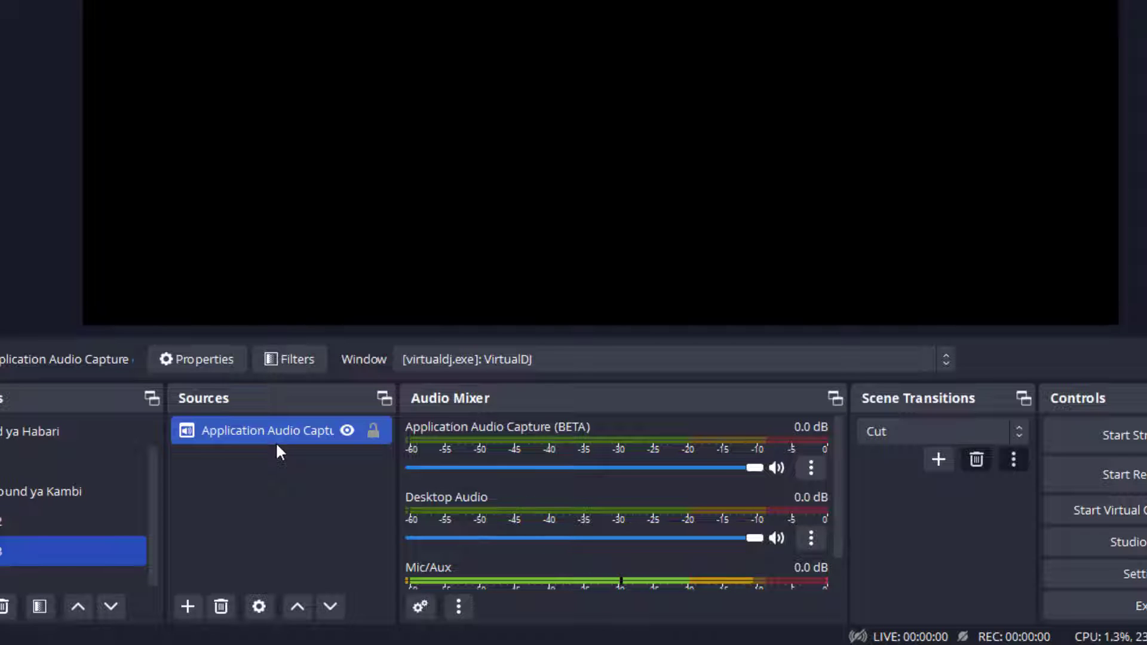
{"action": "key", "text": "Delete"}
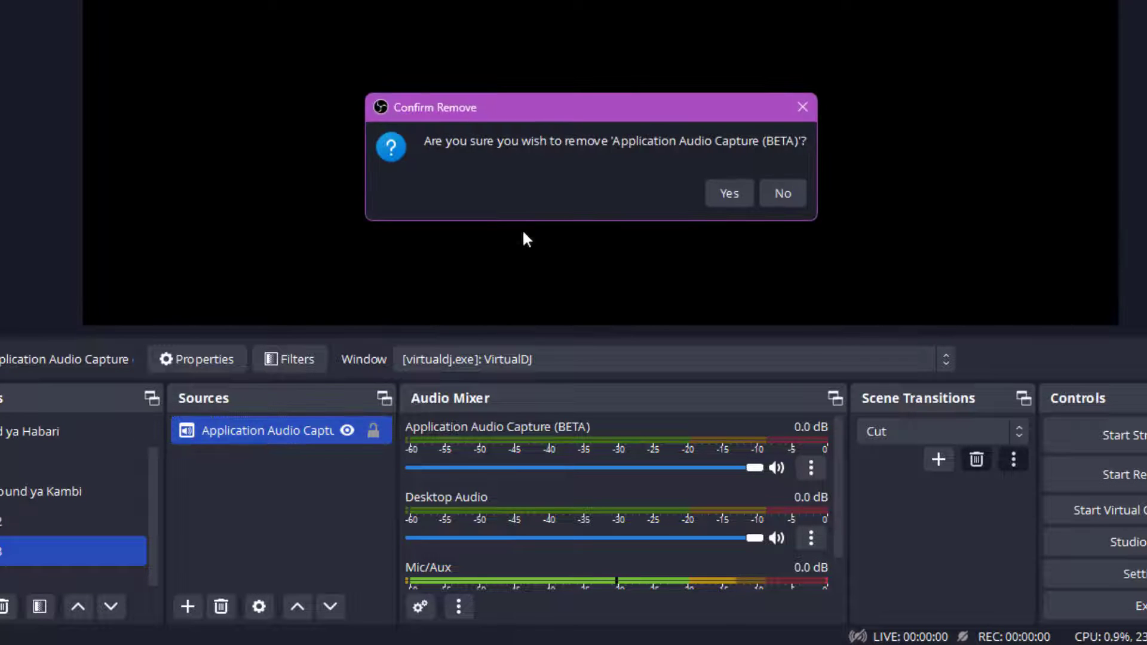
{"action": "left_click", "coordinate": [730, 193]}
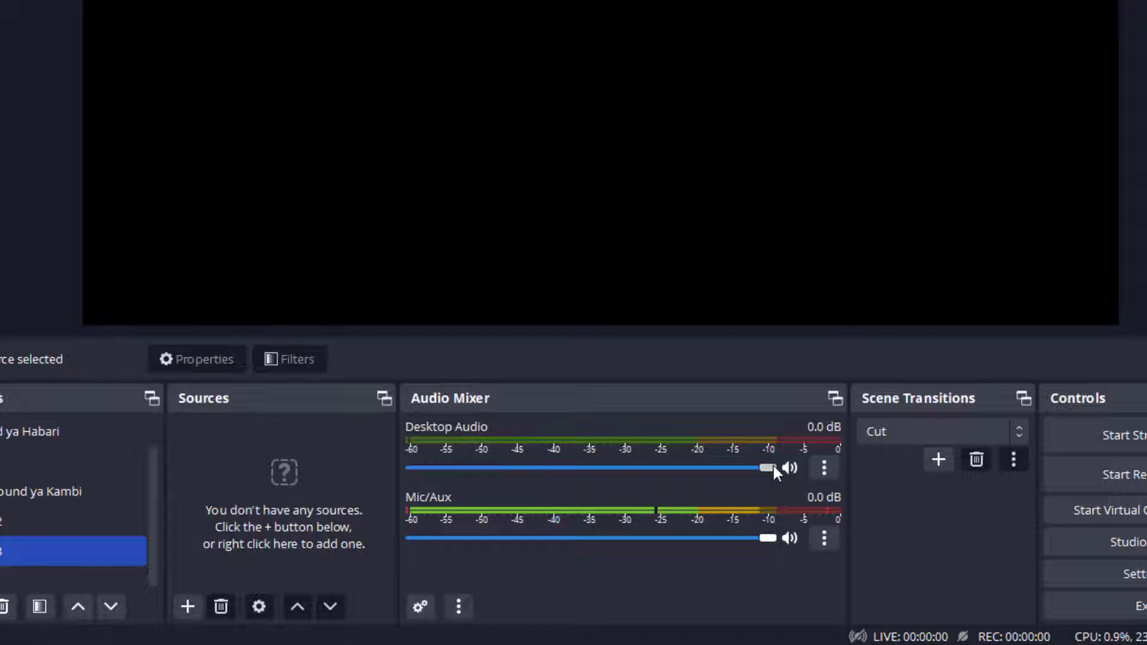
Step: Lower the Desktop Audio volume to -inf dB, restore it to 0.0 dB, and mute Desktop Audio
{"action": "left_click_drag", "start_coordinate": [771, 466], "coordinate": [822, 482]}
{"action": "left_click_drag", "start_coordinate": [709, 469], "coordinate": [484, 493]}
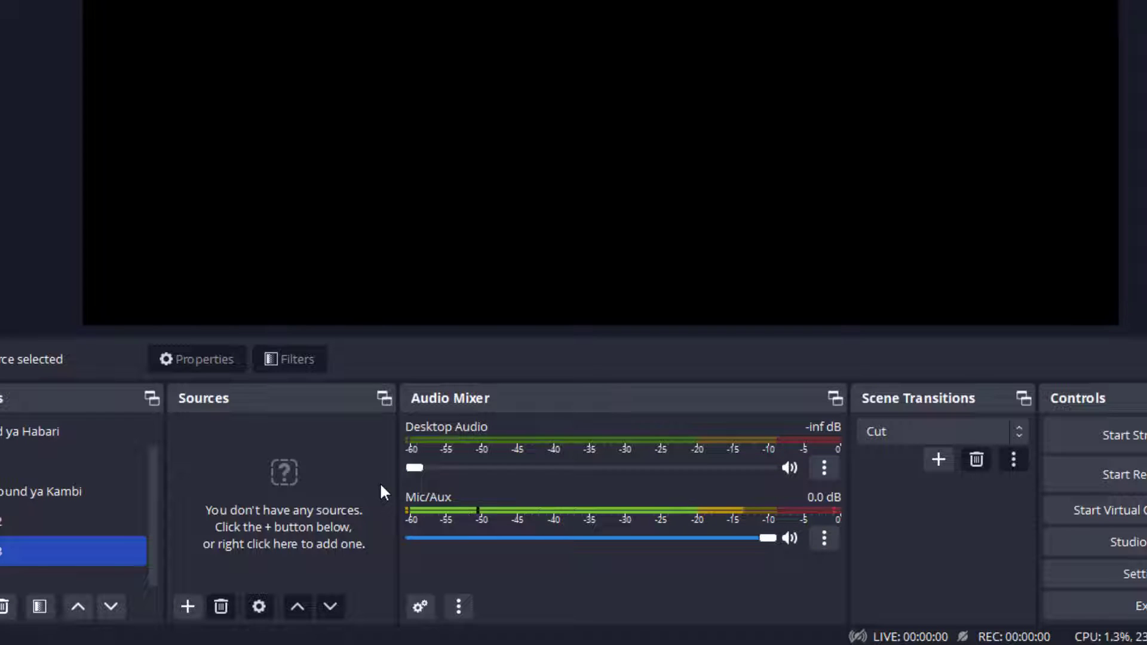
{"action": "left_click_drag", "start_coordinate": [415, 467], "coordinate": [816, 456]}
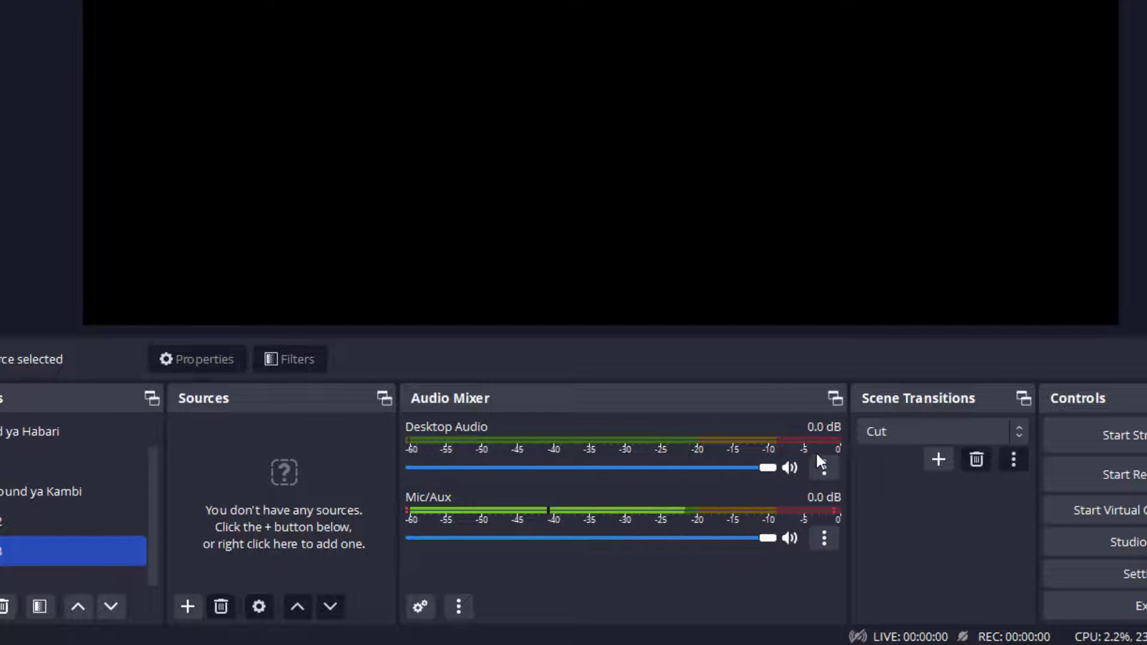
{"action": "left_click", "coordinate": [790, 468]}
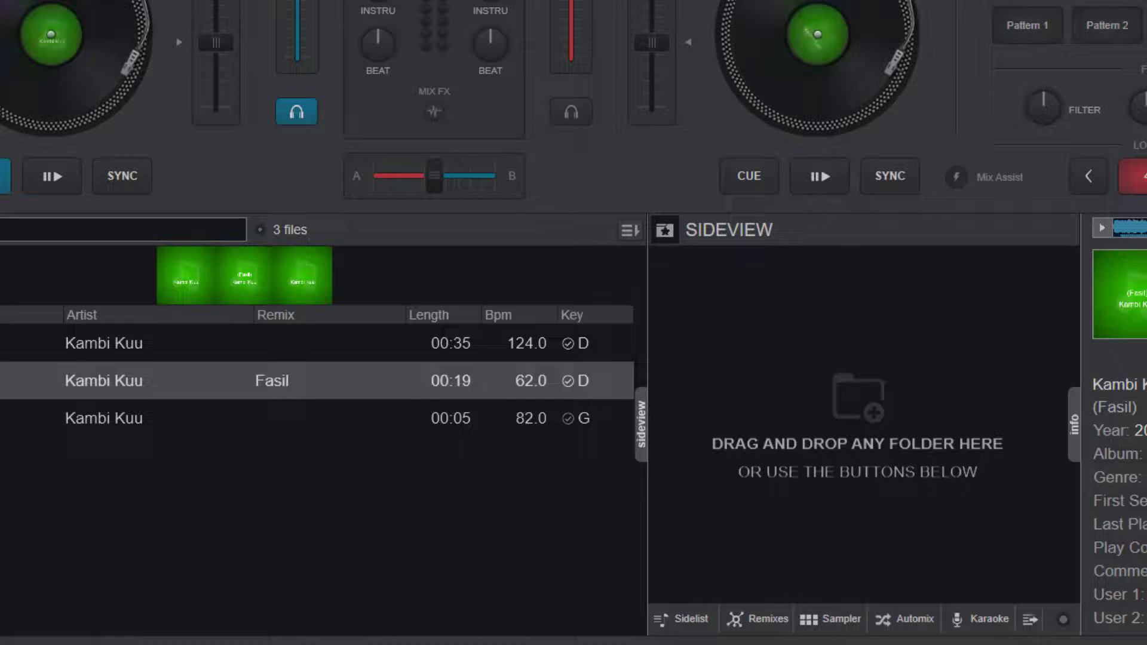
Step: Play deck B's track in VirtualDJ while checking the muted Desktop Audio in OBS, stop the track, and return to OBS
{"action": "left_click", "coordinate": [823, 182]}
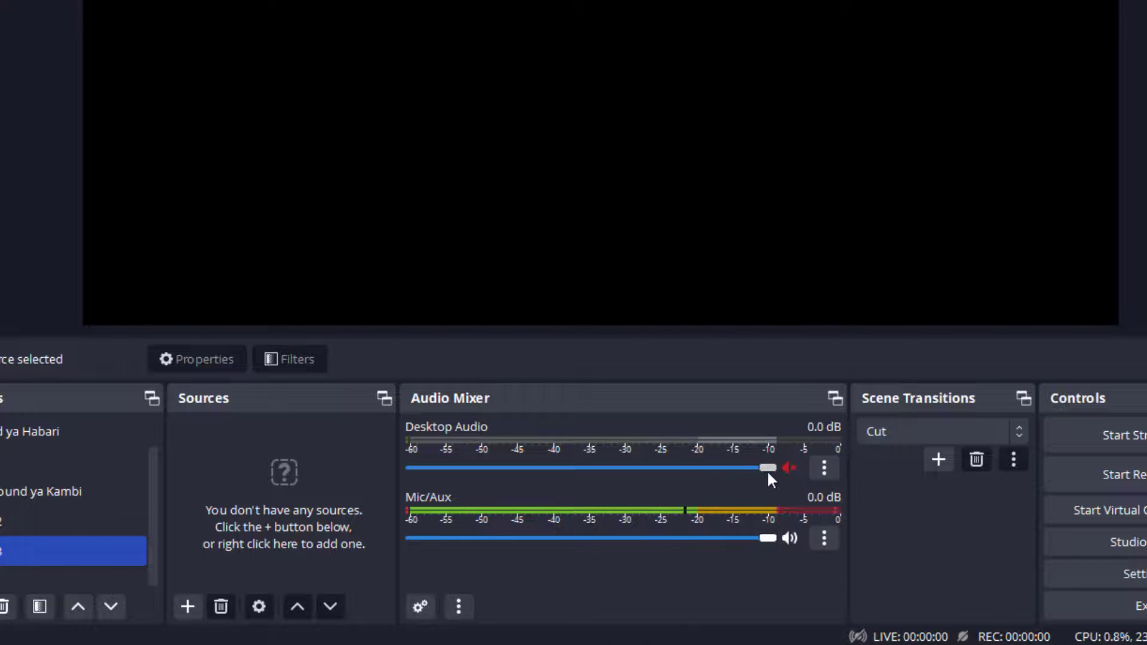
{"action": "mouse_move", "coordinate": [768, 468]}
{"action": "left_mouse_down"}
{"action": "mouse_move", "coordinate": [419, 476]}
{"action": "mouse_move", "coordinate": [772, 474]}
{"action": "left_mouse_up"}
{"action": "mouse_move", "coordinate": [848, 644]}
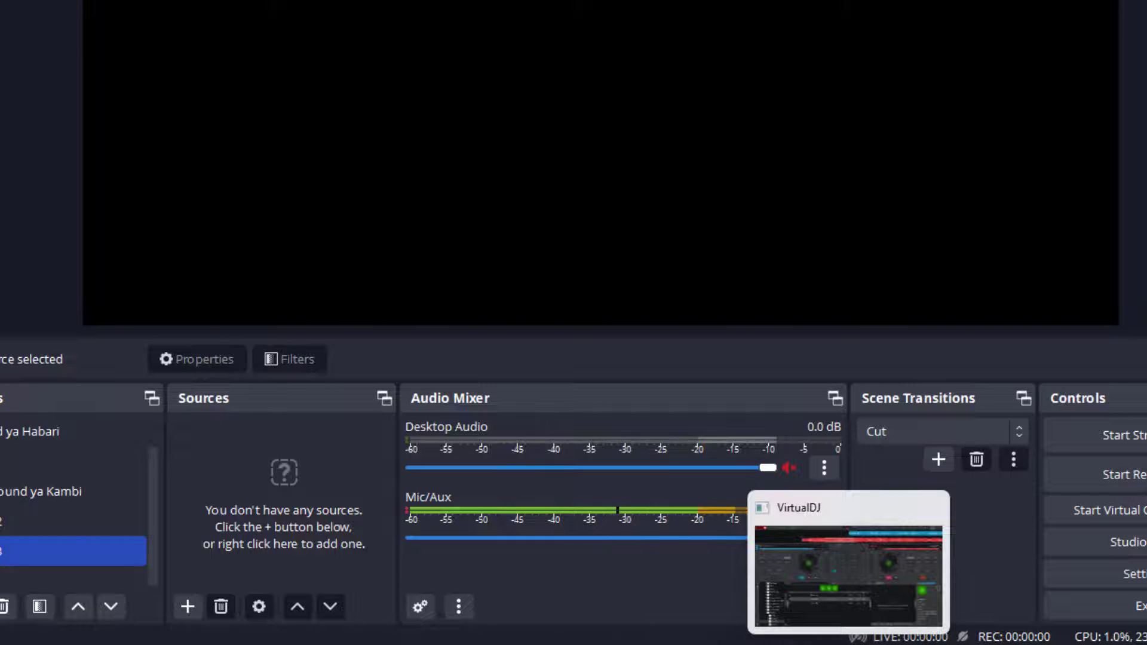
{"action": "left_click", "coordinate": [848, 577]}
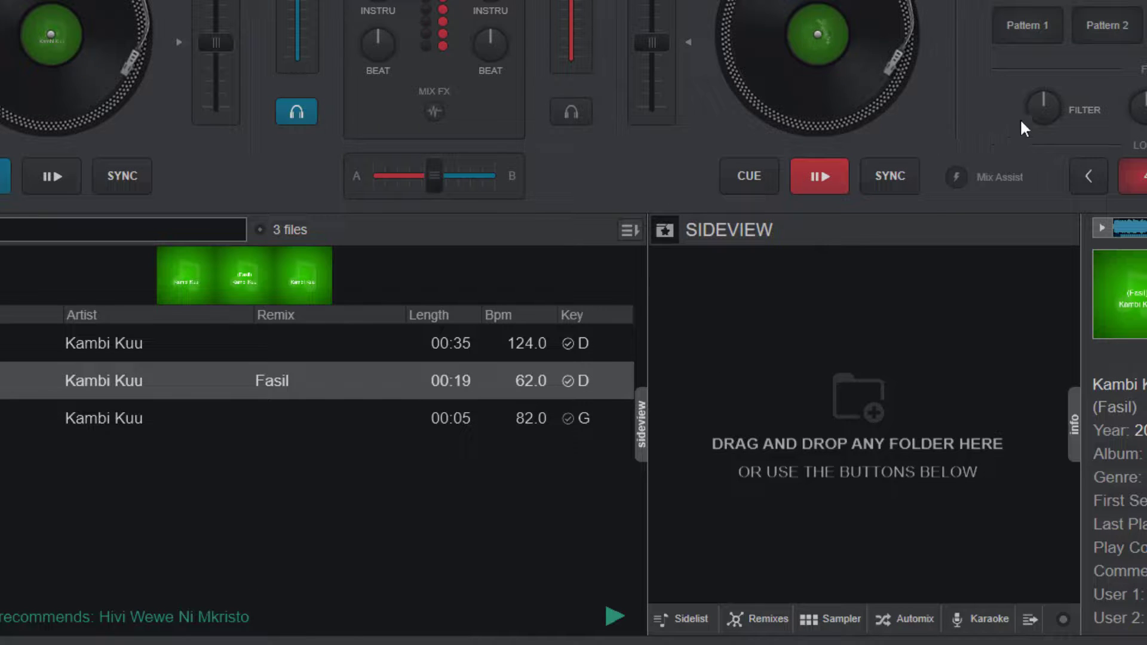
{"action": "left_click", "coordinate": [843, 187]}
{"action": "left_click", "coordinate": [855, 644]}
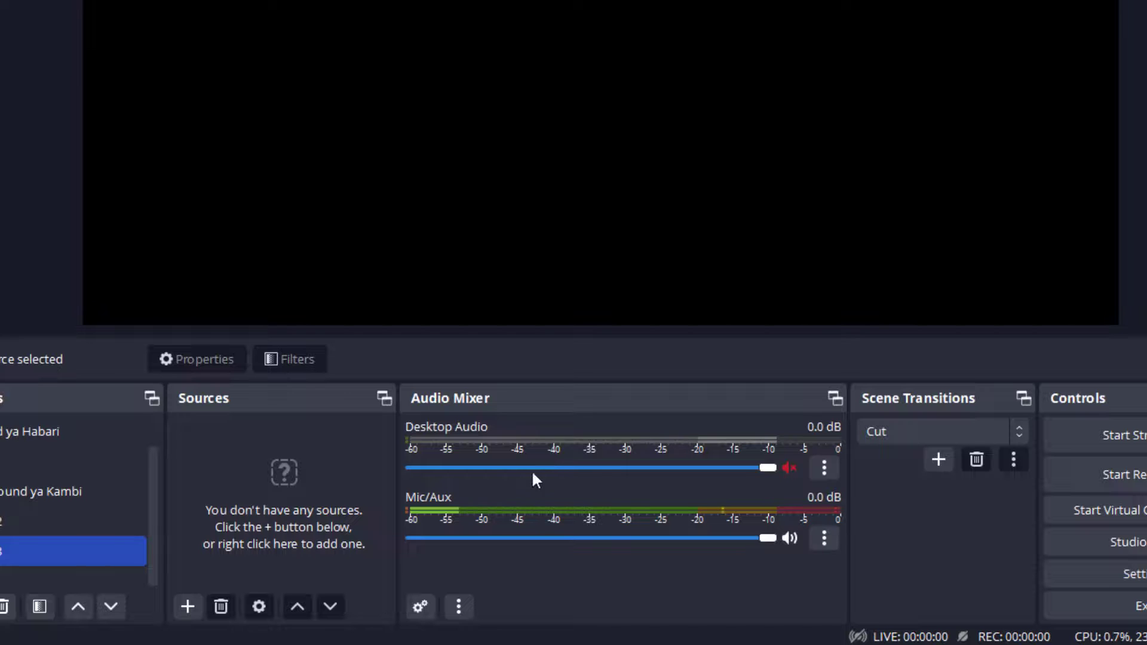